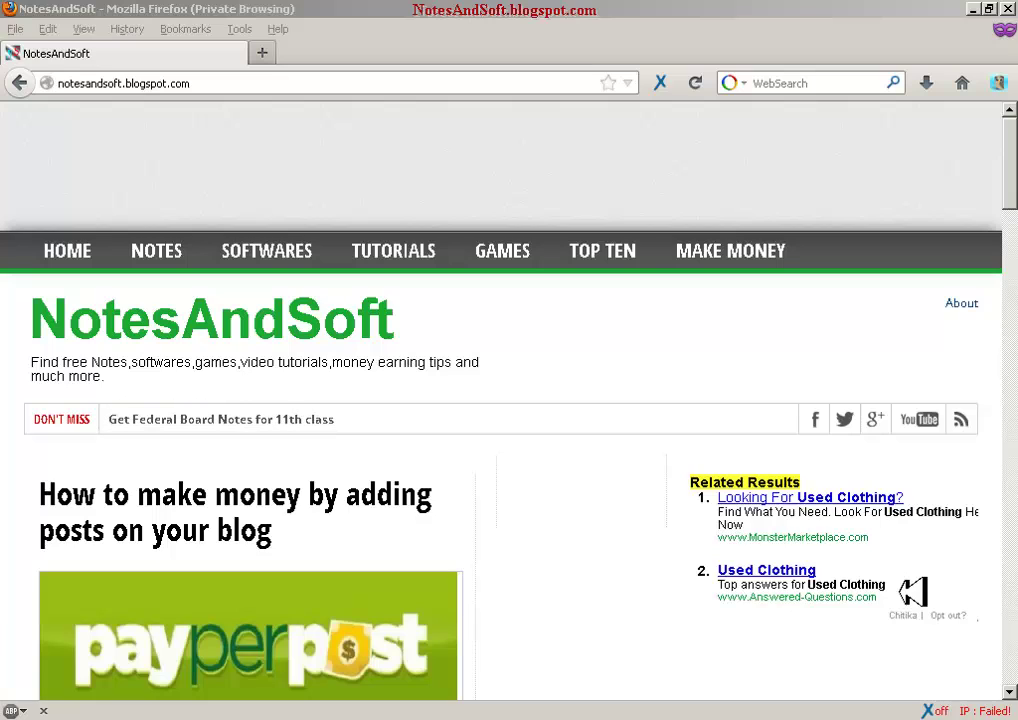
- Open the 11th Class Notes FBISE post from the blog's NOTES menu and skim it
mouse_move(1011, 157)
mouse_down()
mouse_move(1011, 602)
mouse_move(1010, 160)
mouse_up()
click(703, 253)
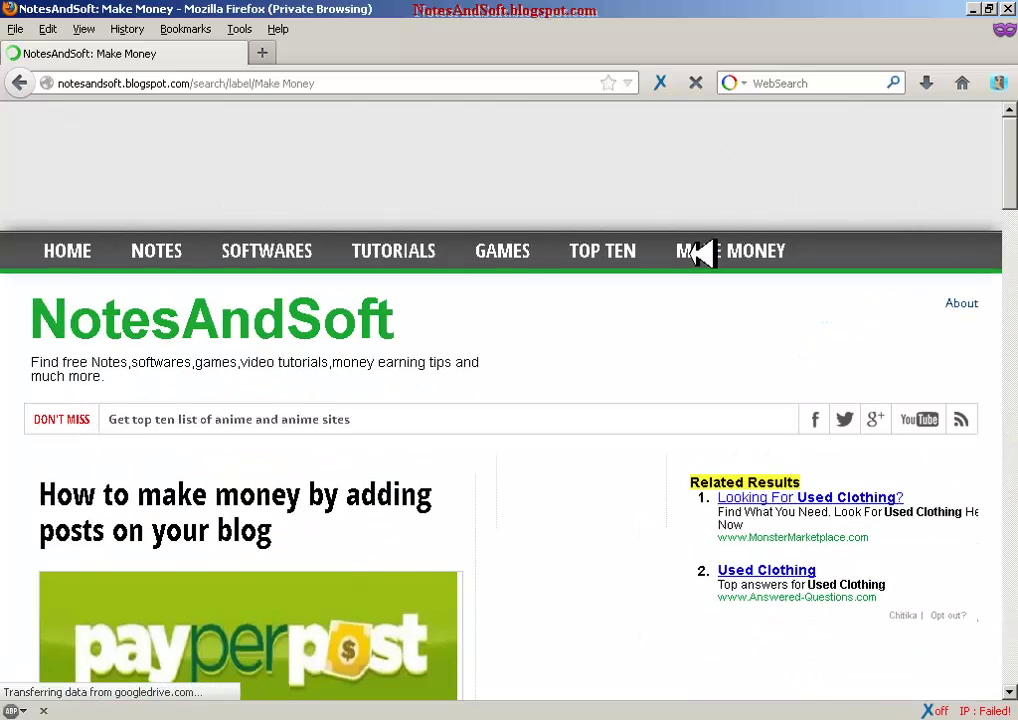
mouse_move(170, 254)
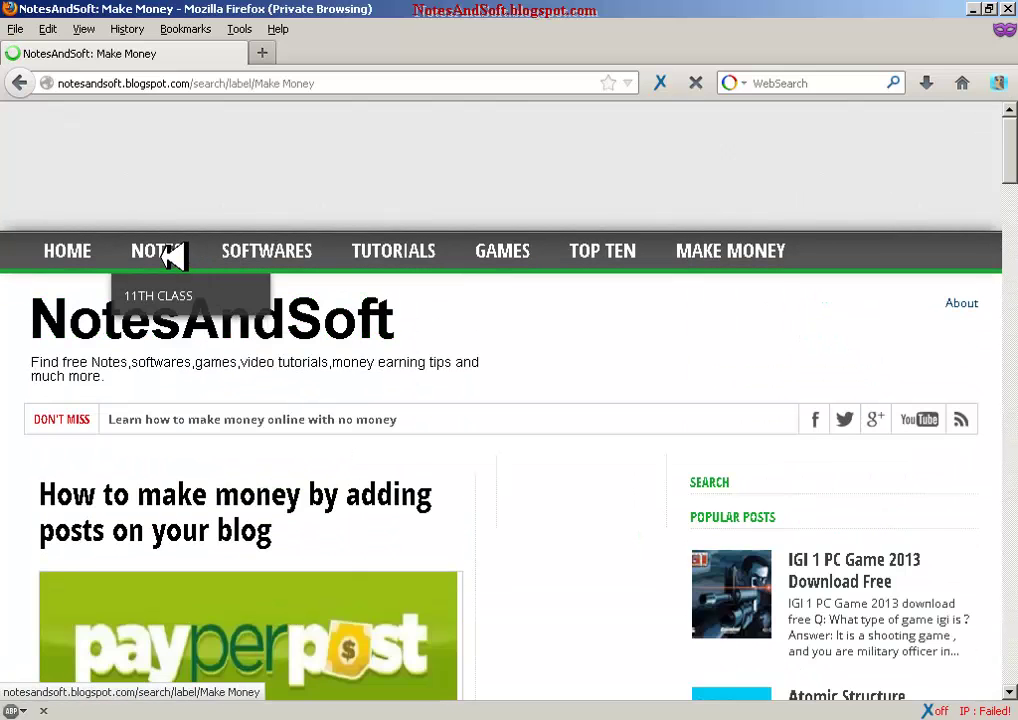
click(172, 298)
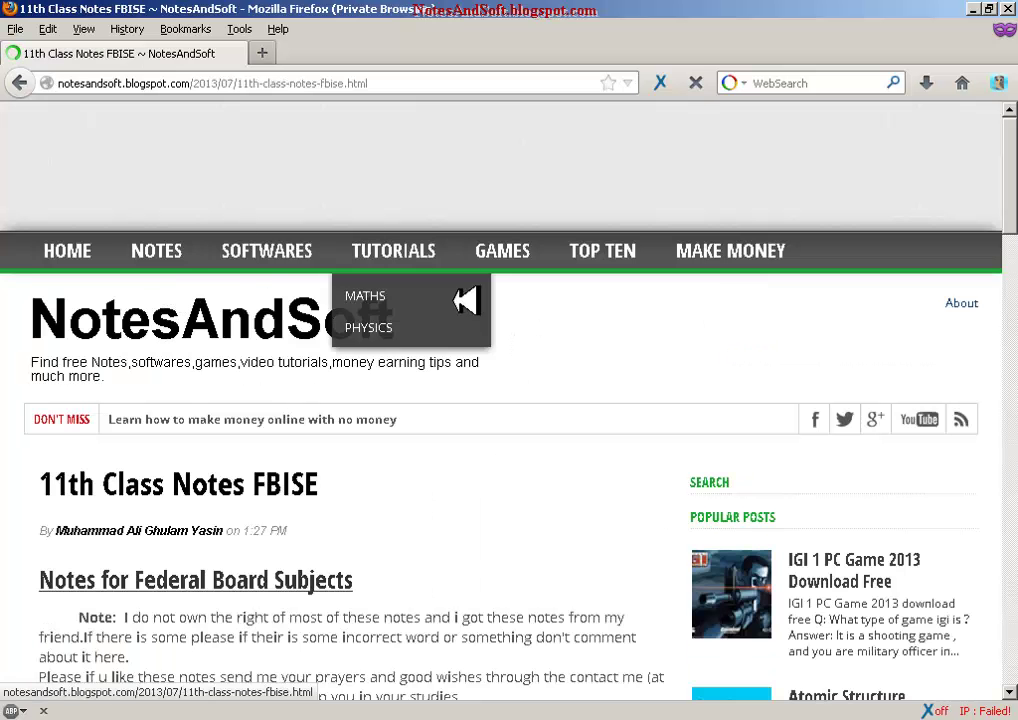
scroll(977, 154, down, 10)
scroll(509, 400, down, 8)
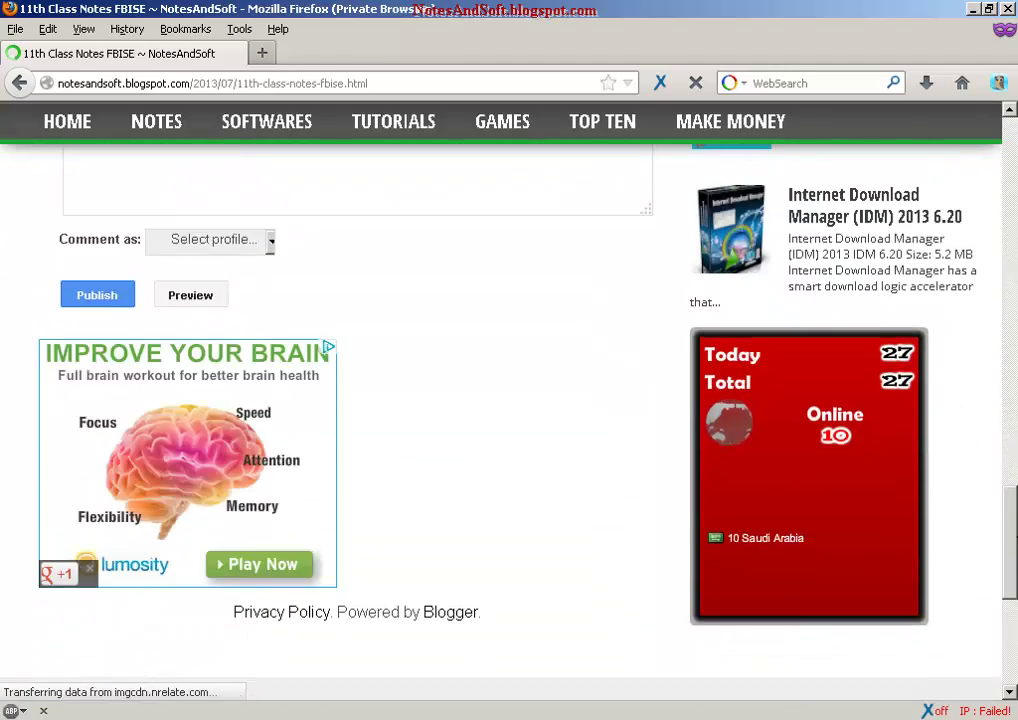
scroll(509, 400, up, 2)
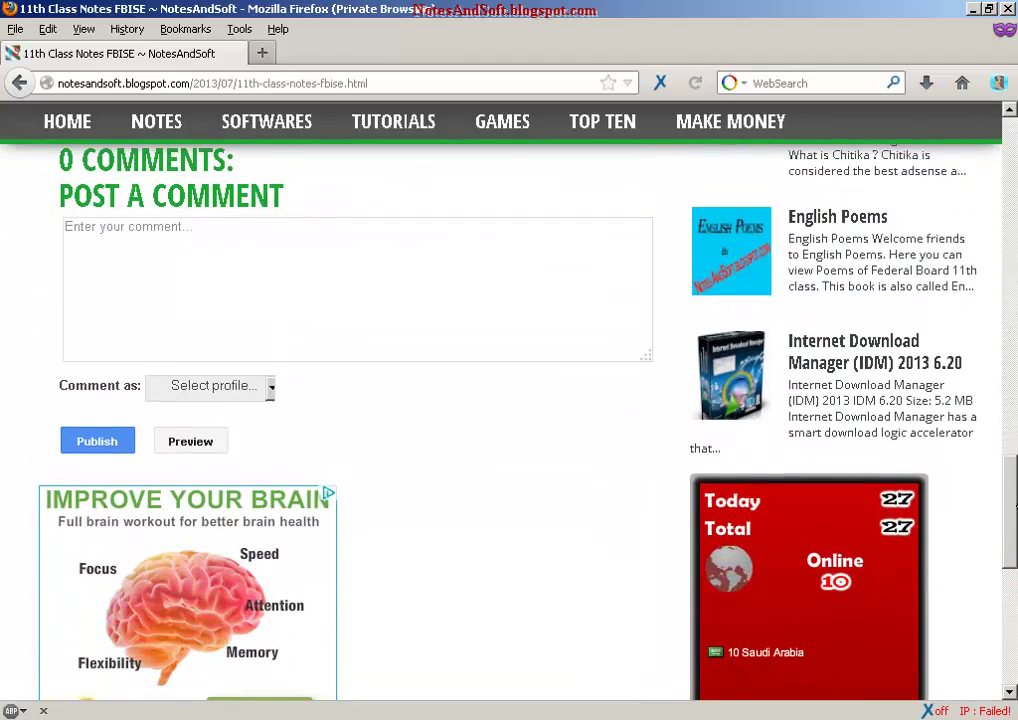
drag(1010, 500, 1007, 114)
- Select the whole web address in the address bar so it can be replaced
click(398, 82)
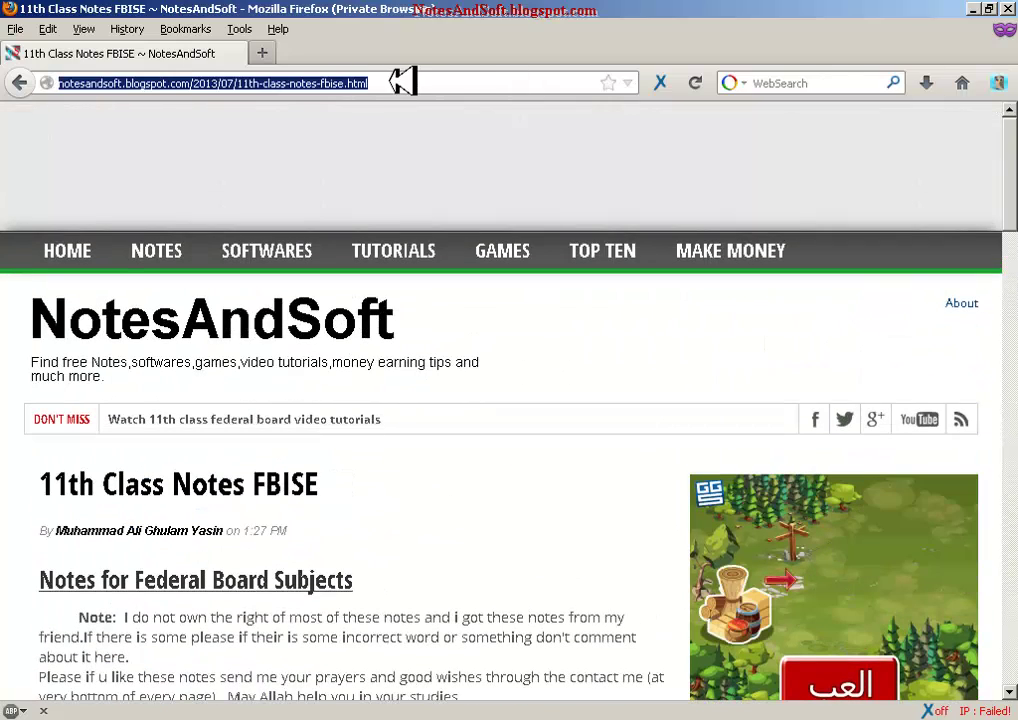
click(398, 82)
drag(398, 82, 18, 86)
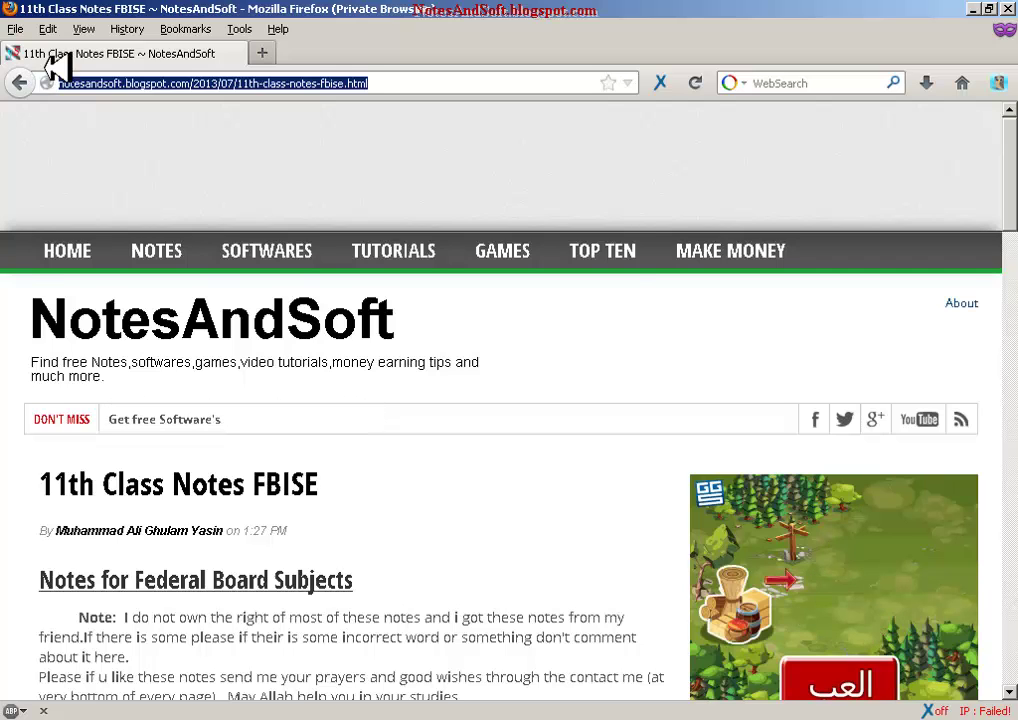
- Go to yahoo.com, switch Yahoo! Maktoob to English, and open the Sign Up form
text(yahoo.com)
key(Return)
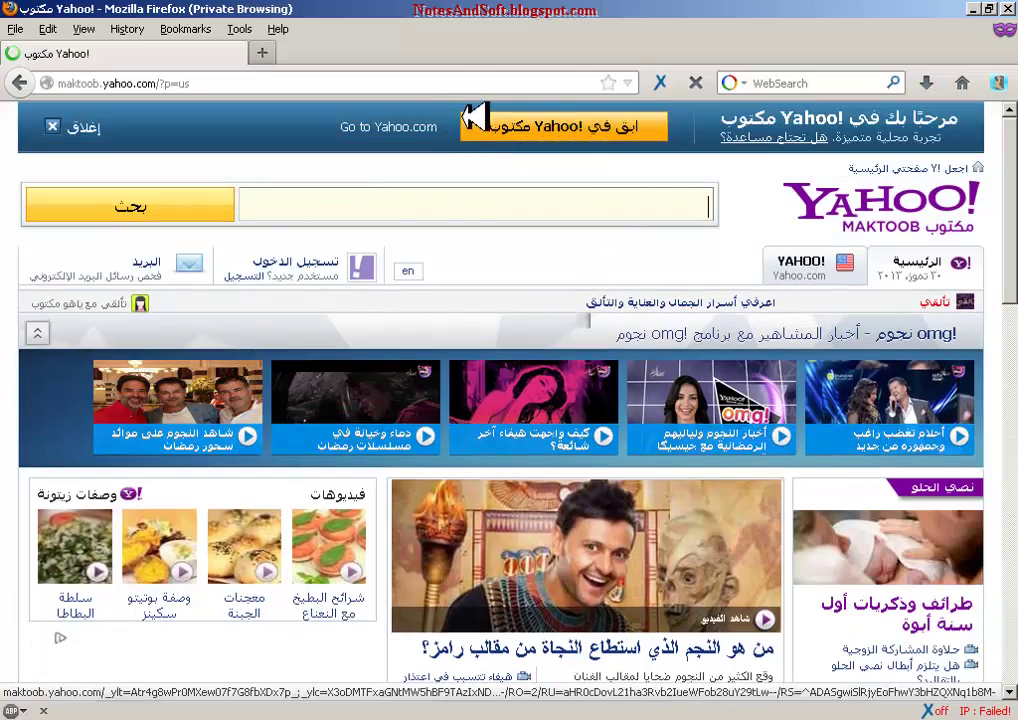
scroll(586, 380, down, 10)
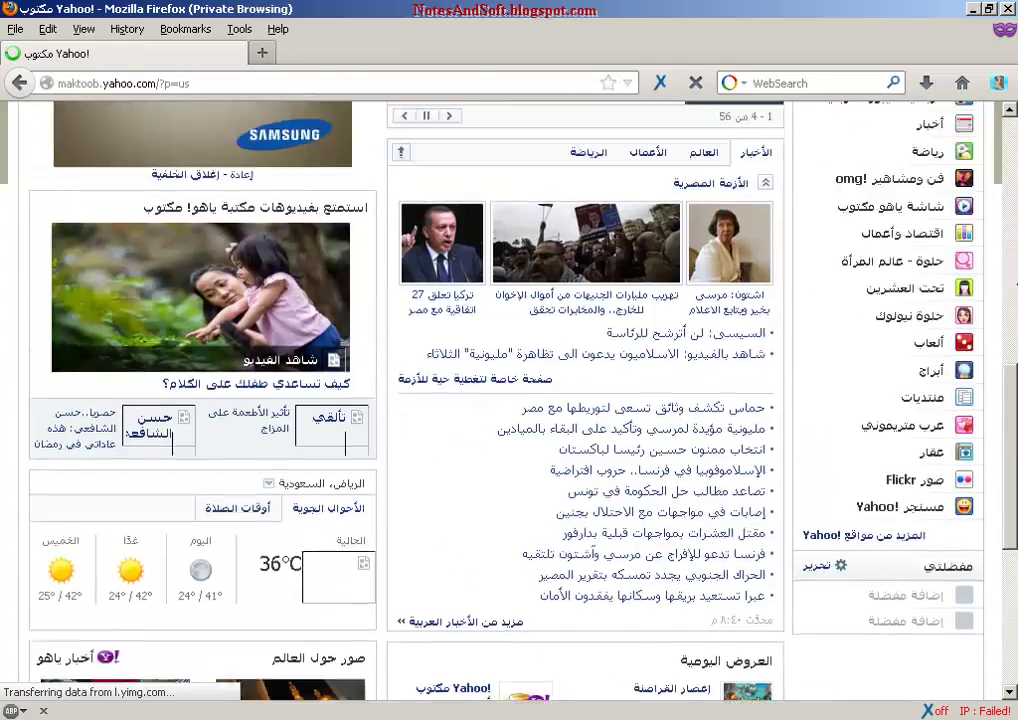
scroll(500, 400, up, 10)
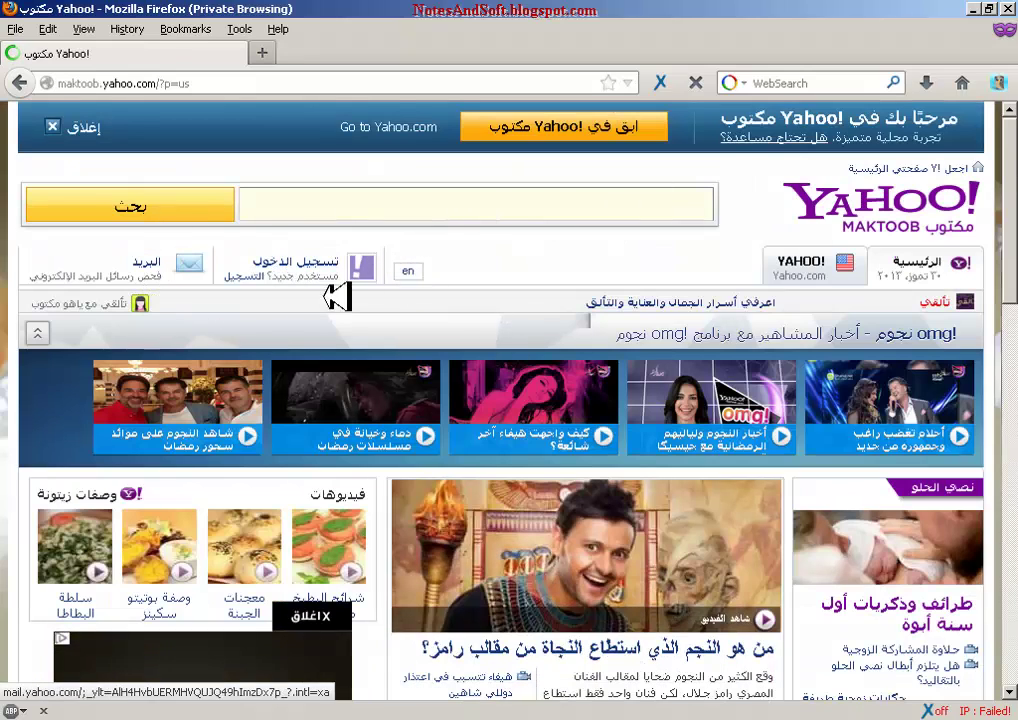
click(415, 270)
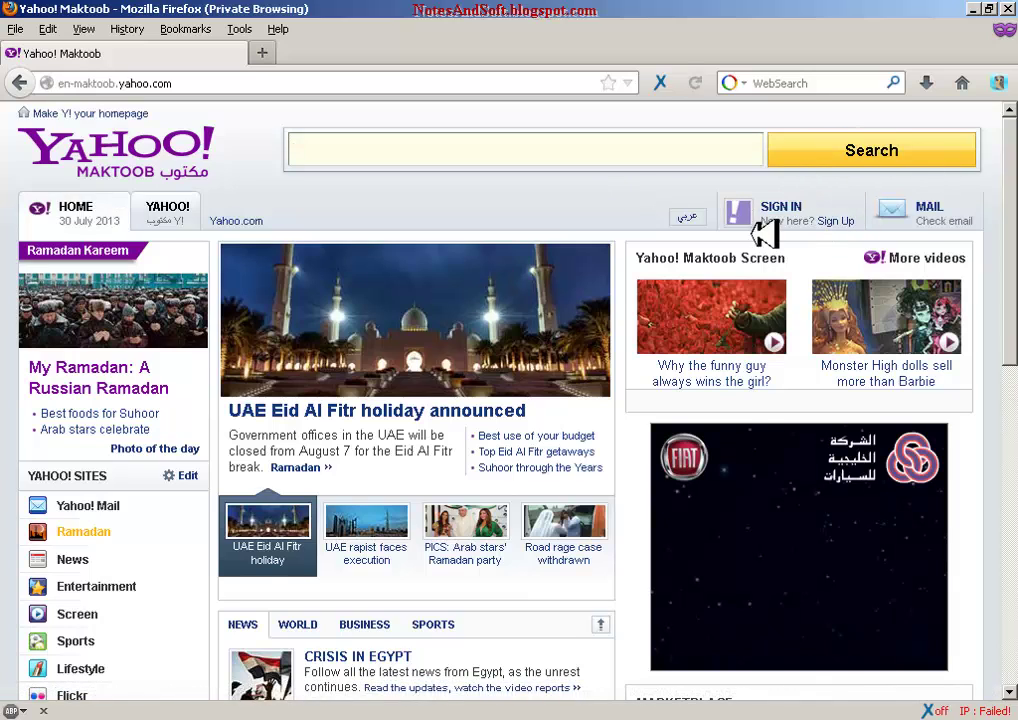
click(836, 219)
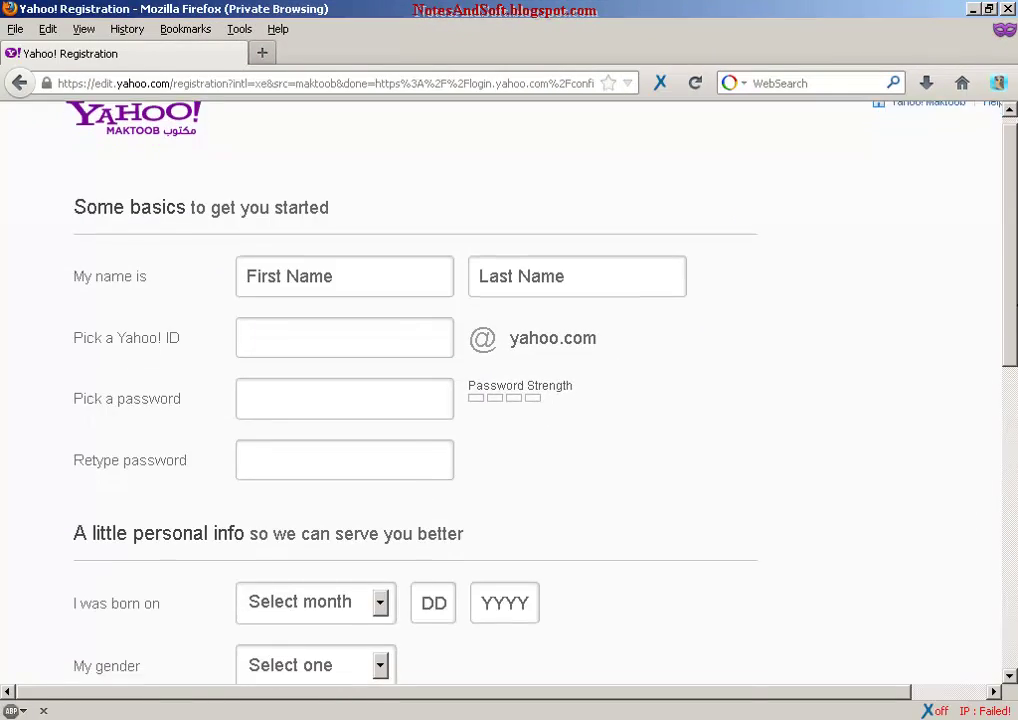
- Enter the account holder's first and last name
click(326, 276)
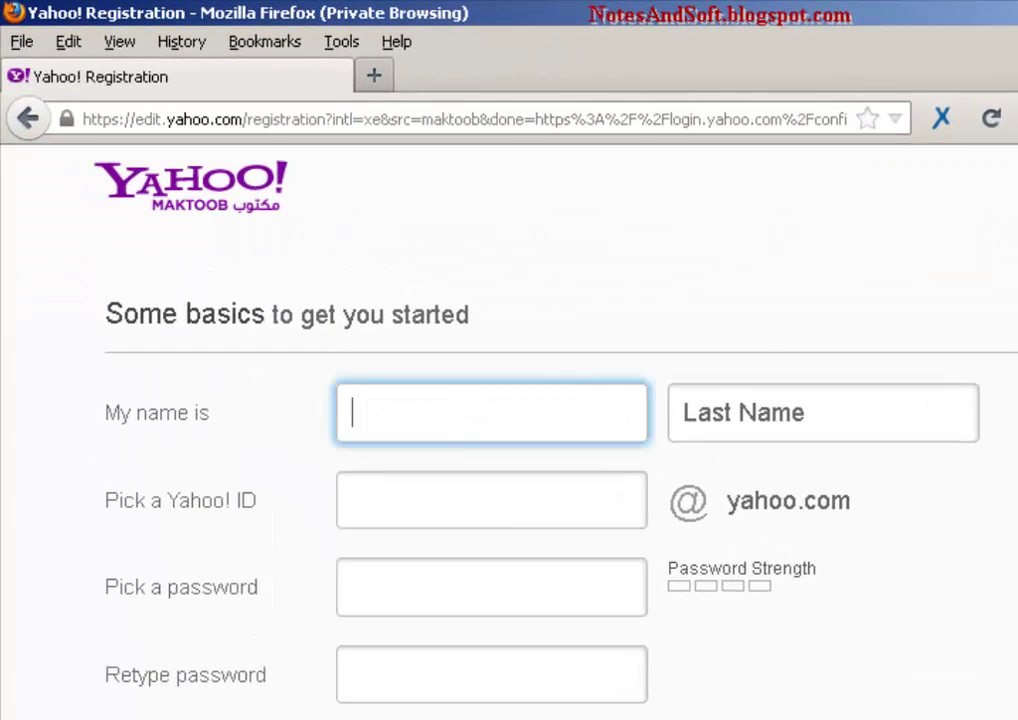
scroll(768, 425, down, 10)
scroll(768, 425, up, 10)
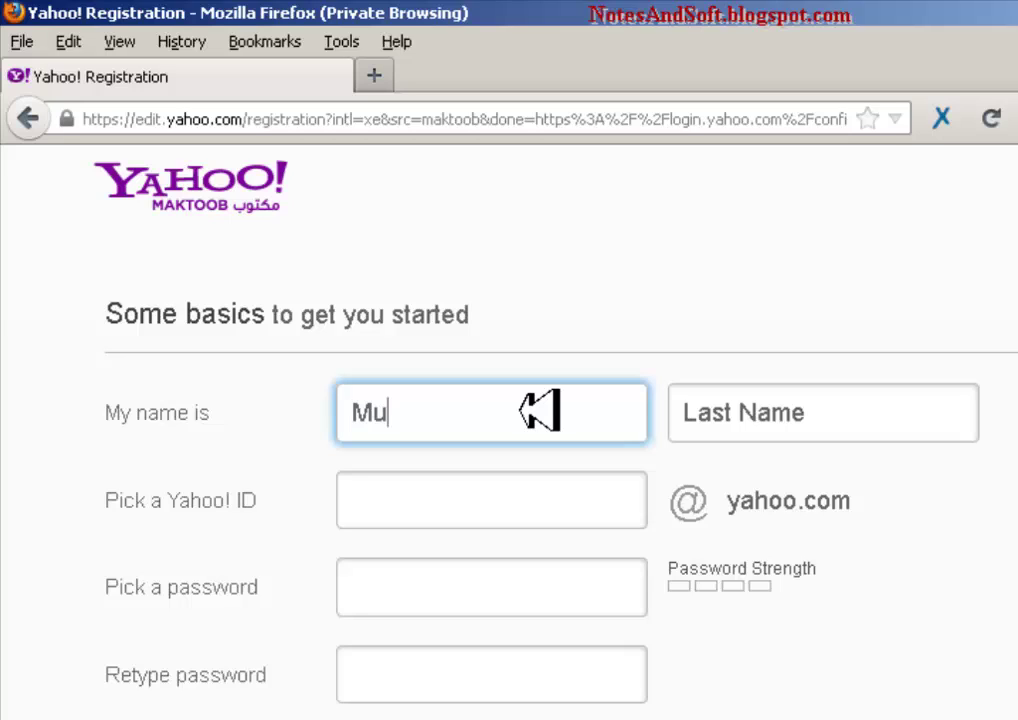
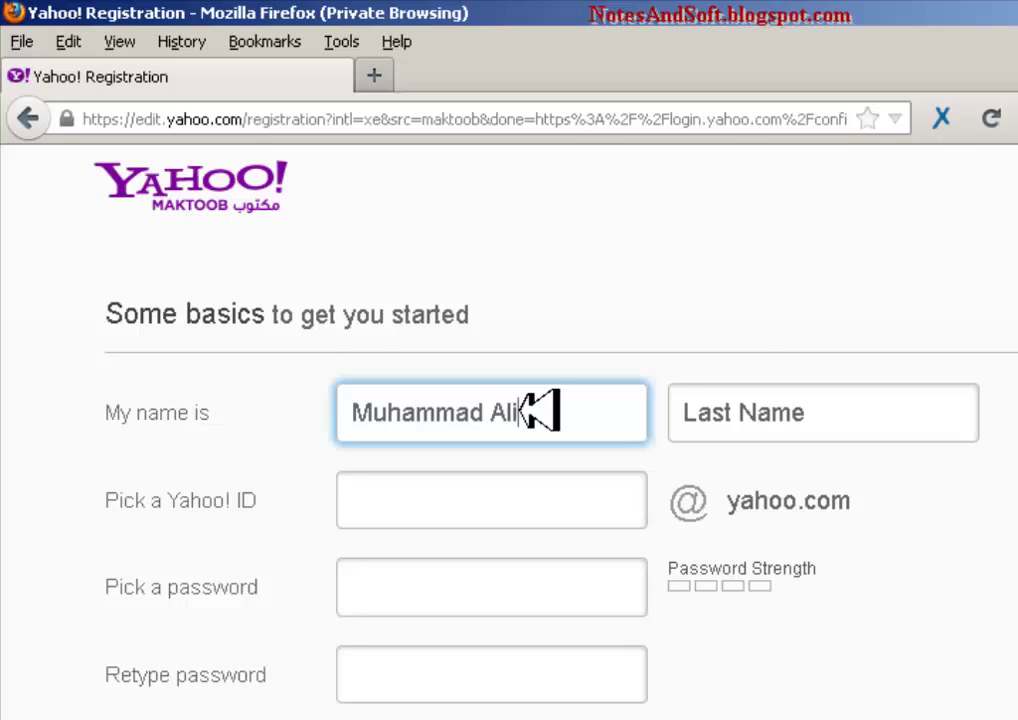
key(Tab)
- Choose a Yahoo! ID for the new account and have it accepted
key(Tab)
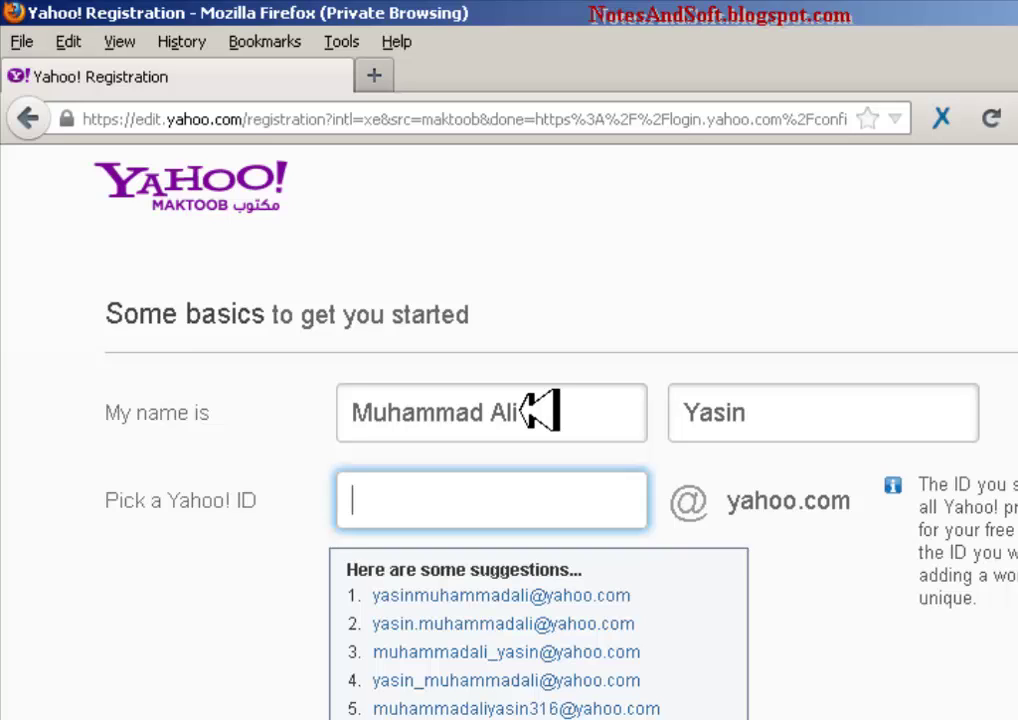
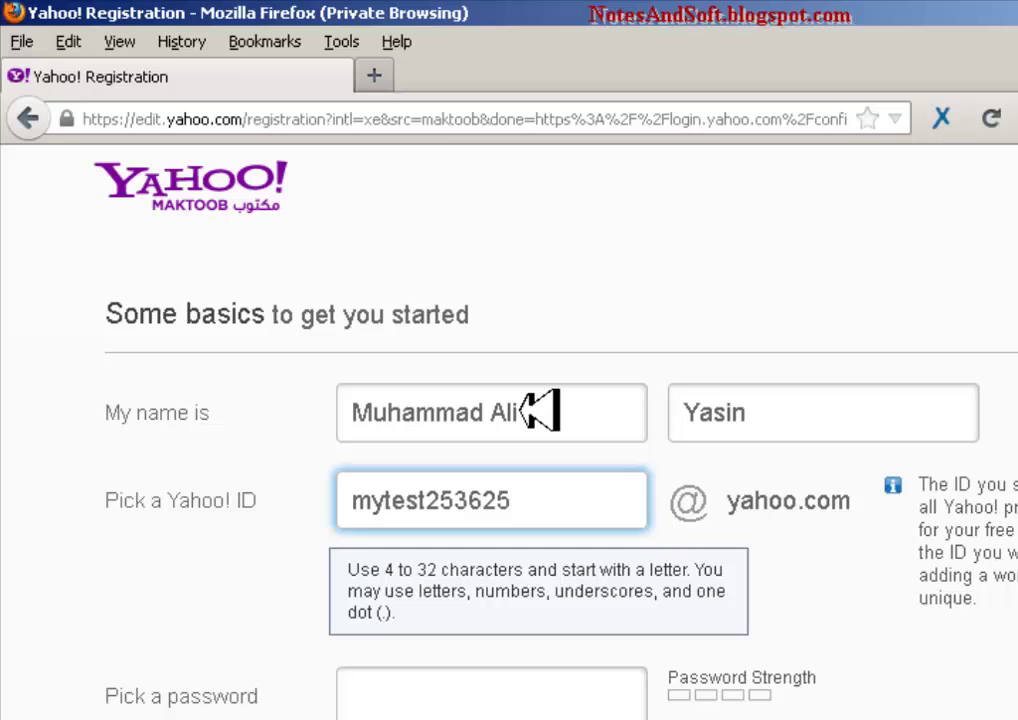
click(561, 693)
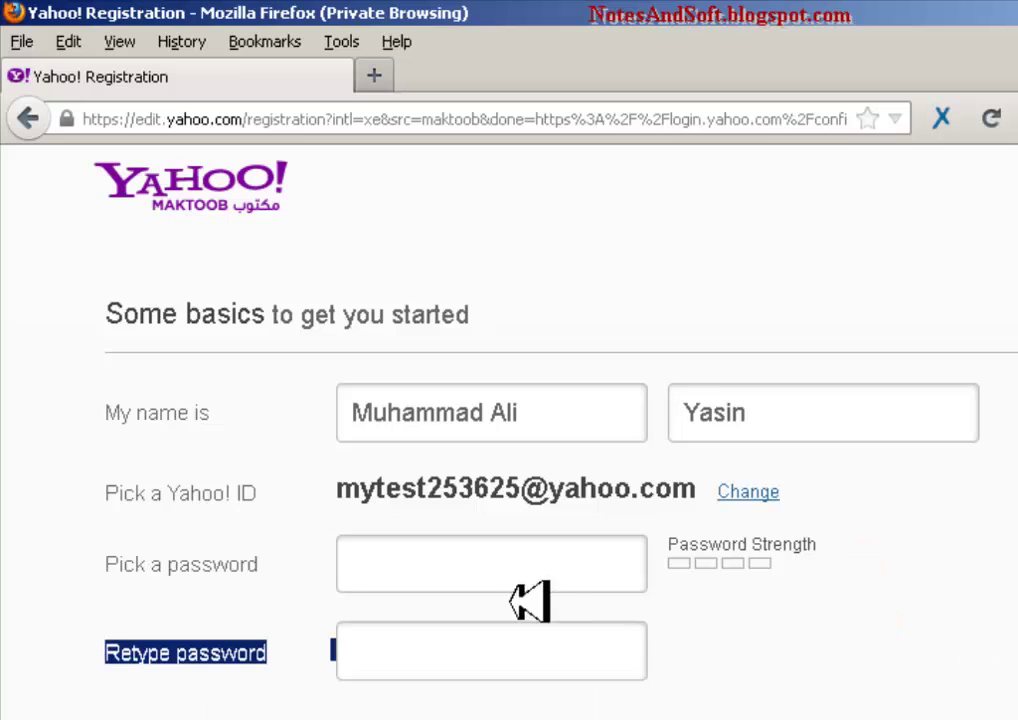
- Enter a Very strong password and retype it in the confirmation field
click(545, 561)
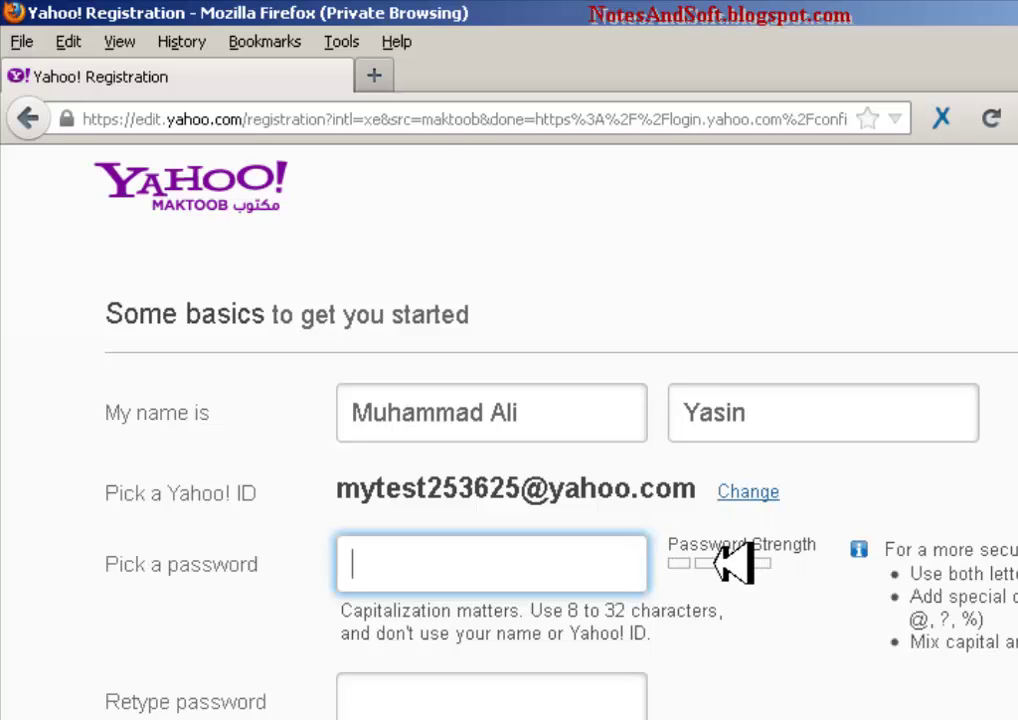
click(790, 563)
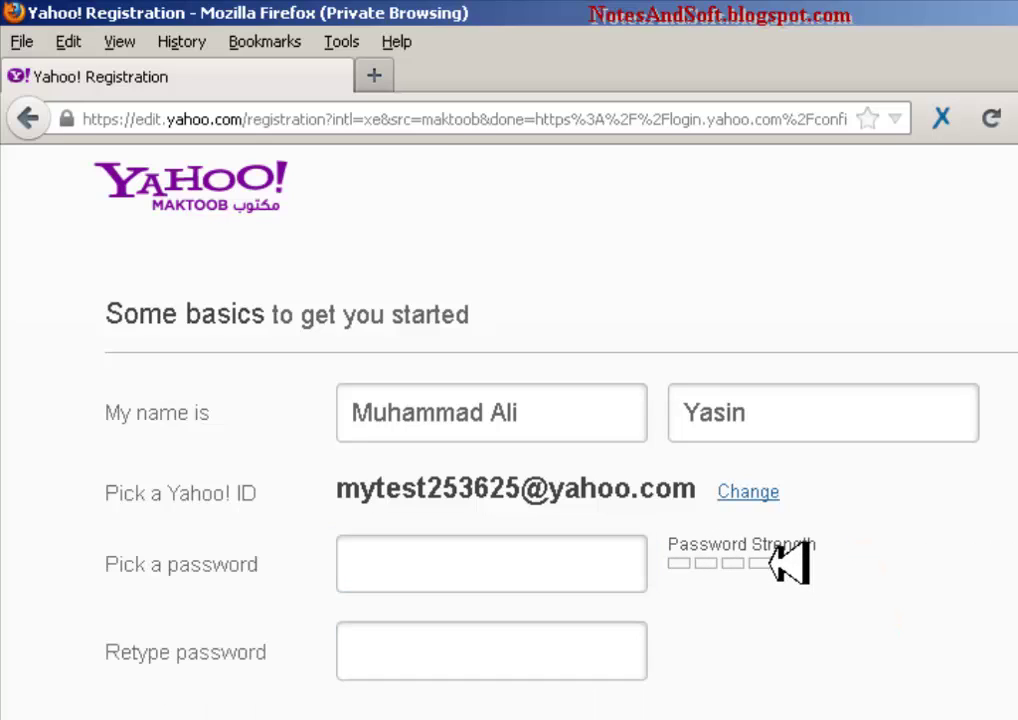
click(648, 563)
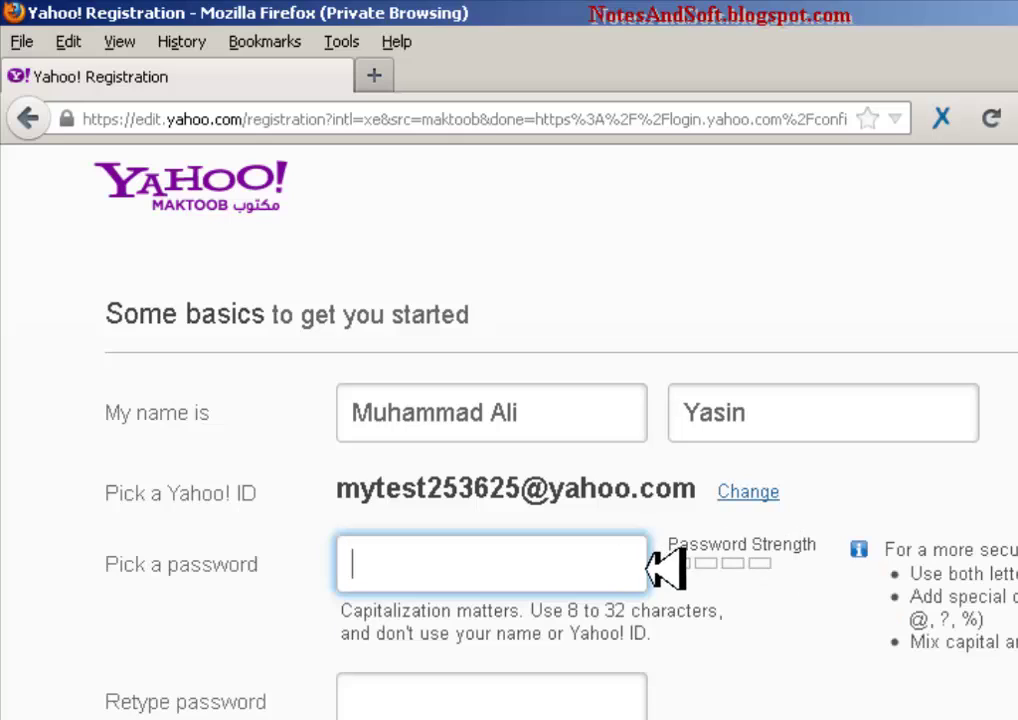
drag(545, 602, 572, 603)
click(566, 597)
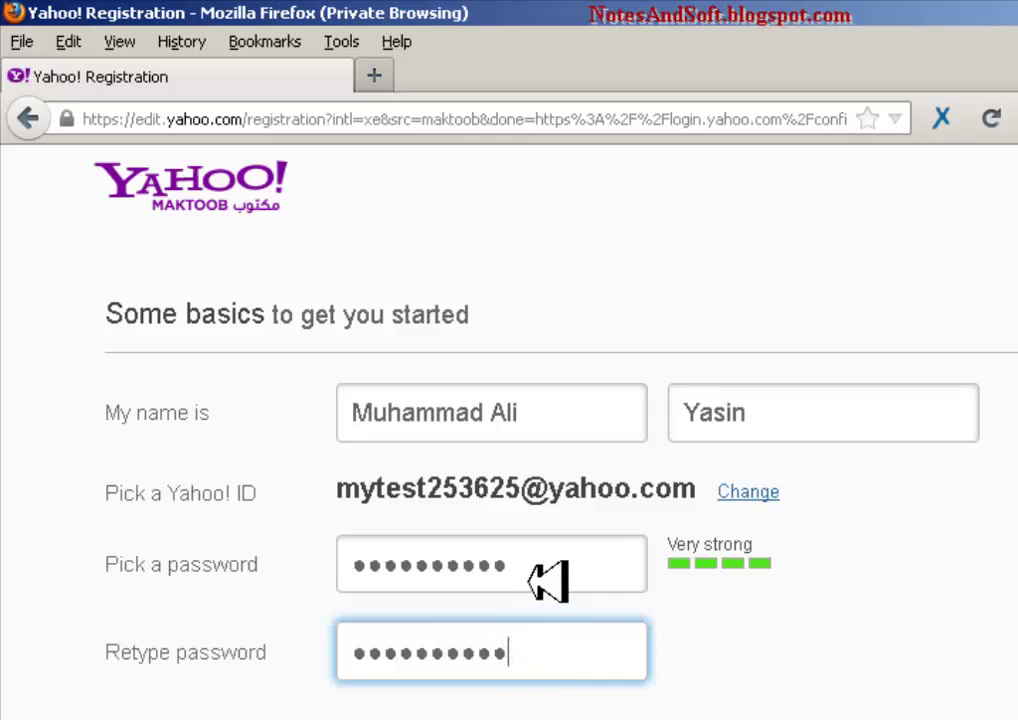
click(545, 579)
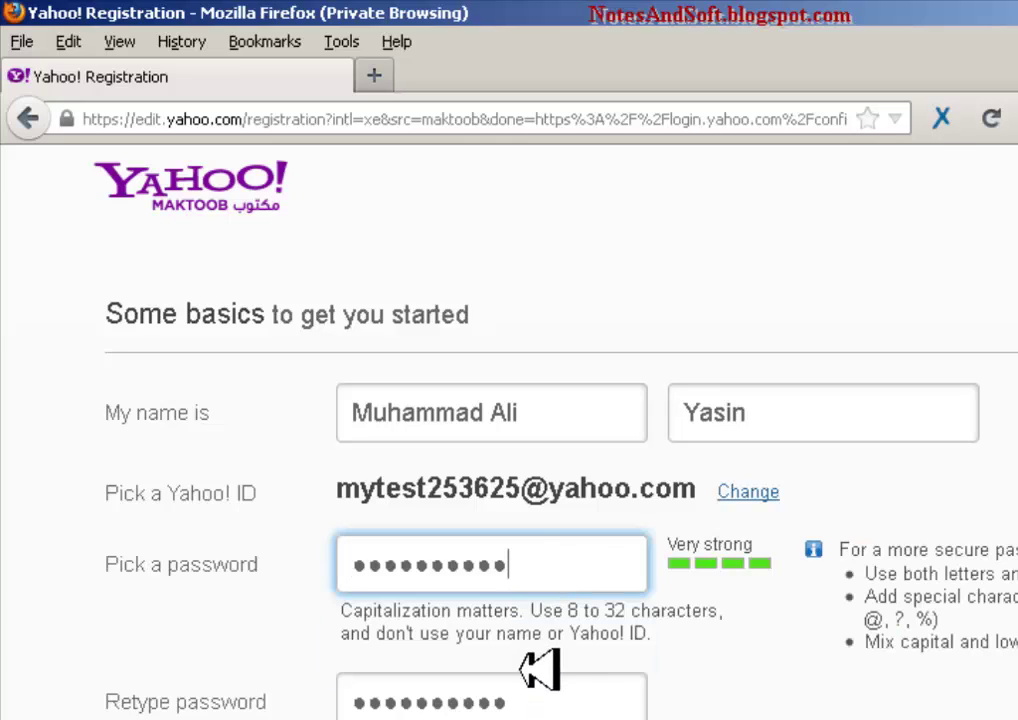
click(548, 702)
click(548, 560)
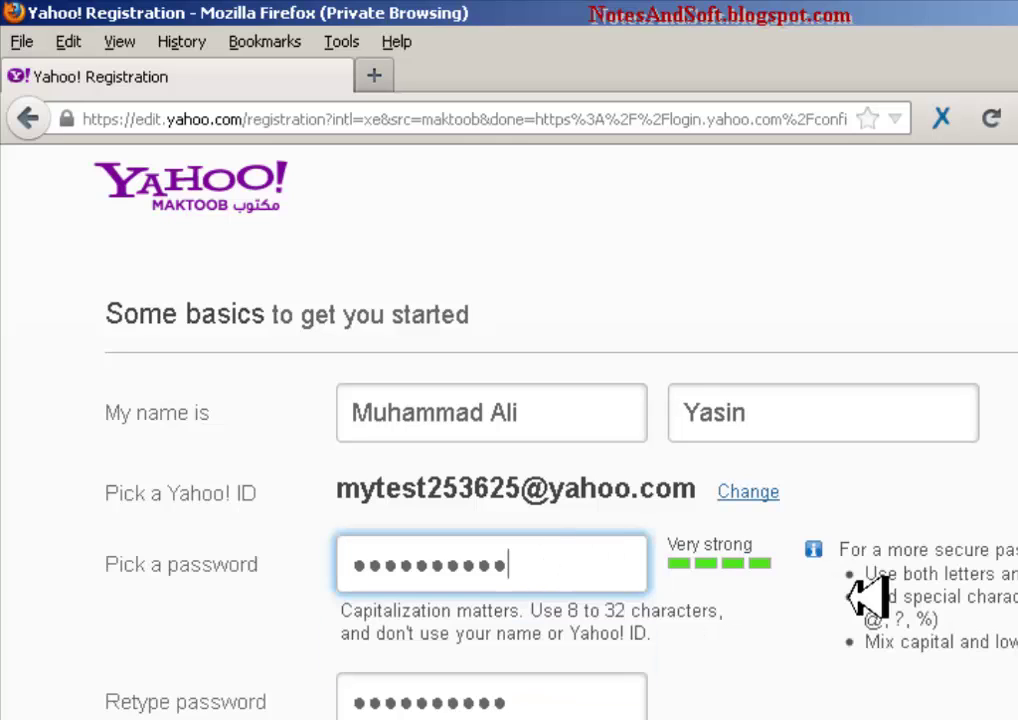
scroll(735, 712, down, 3)
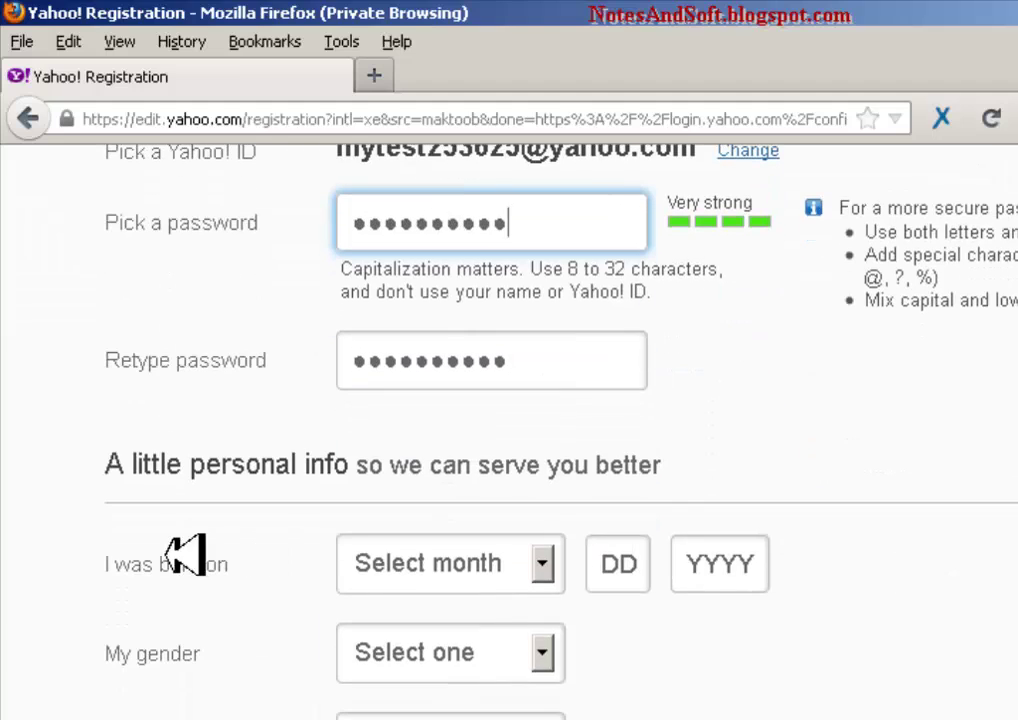
- Set the birth date to December 25, 1993 and the gender to Male
click(448, 563)
click(530, 512)
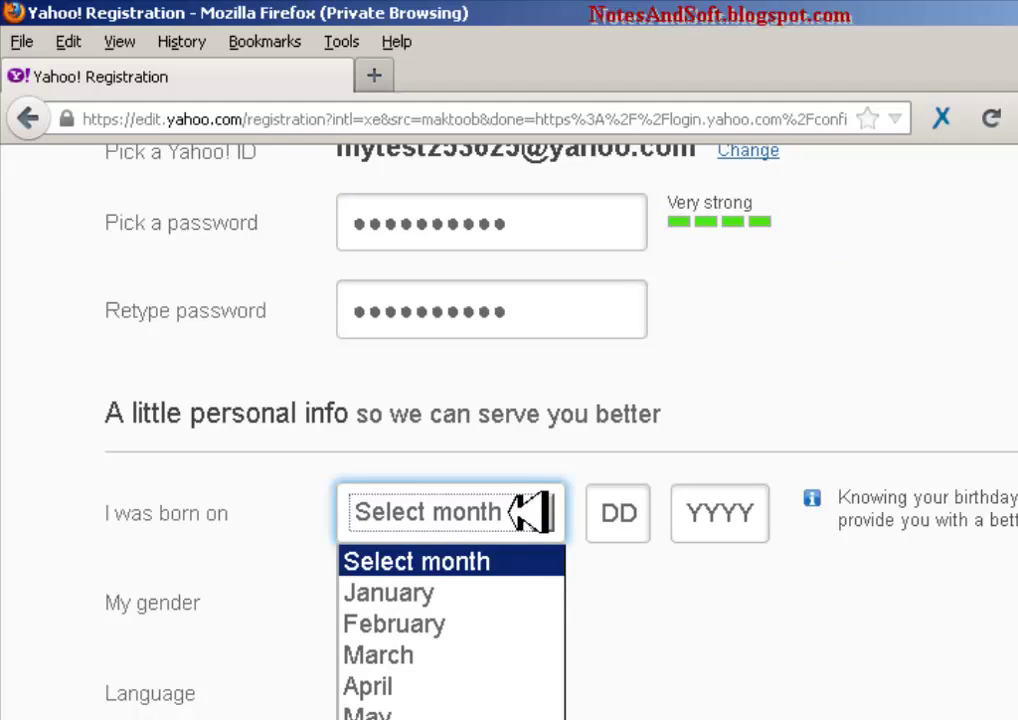
key(d)
key(Return)
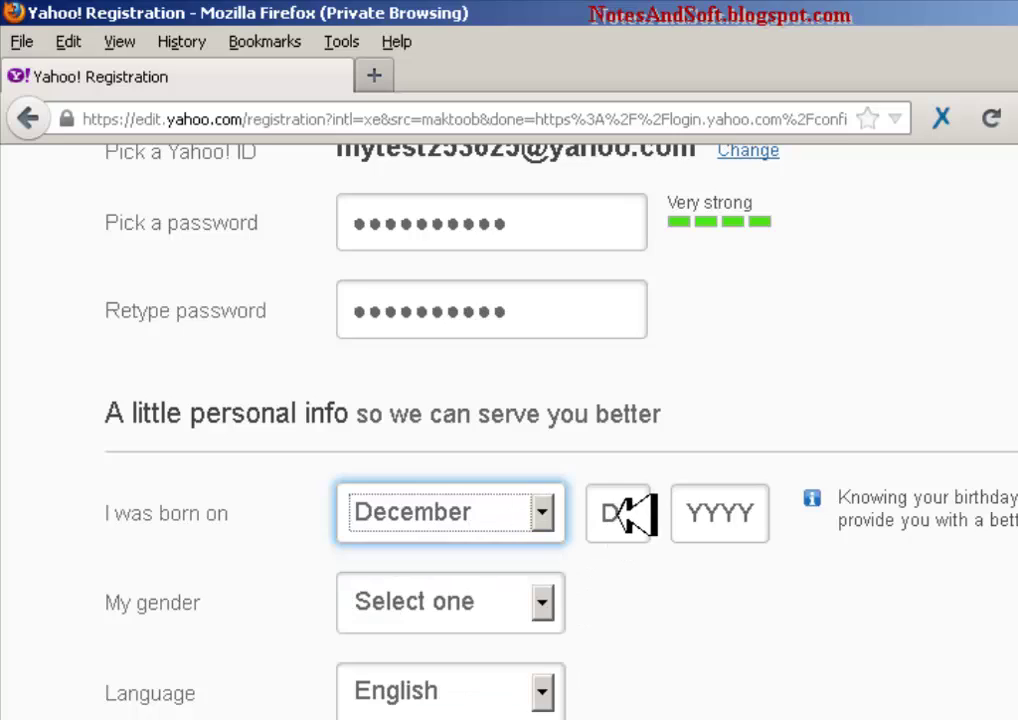
click(645, 512)
text(25)
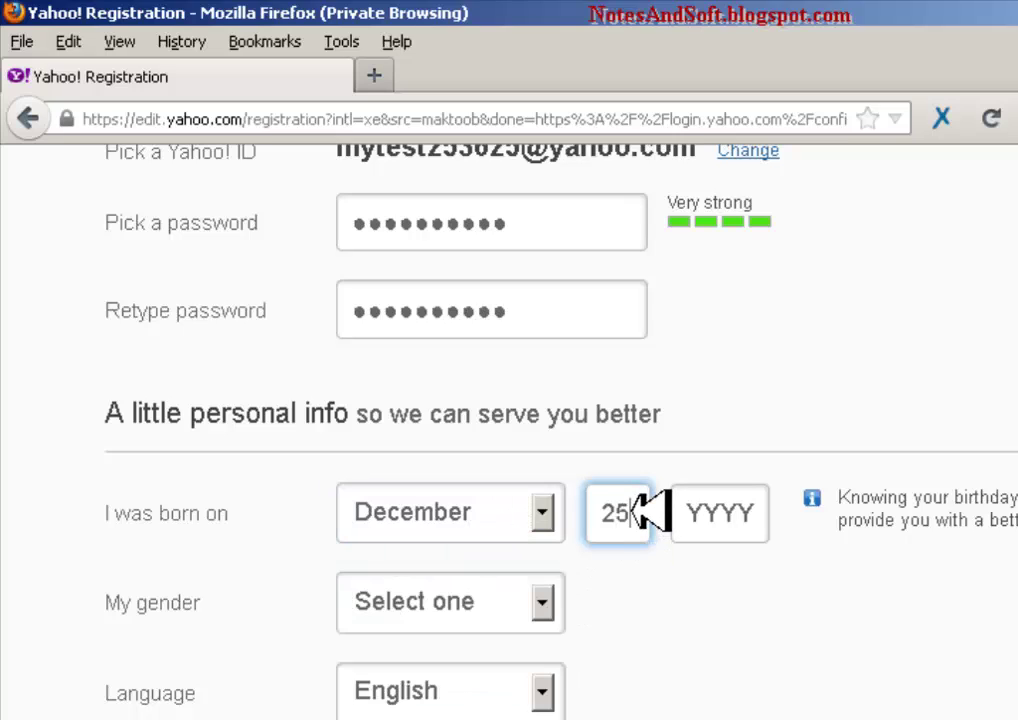
click(736, 529)
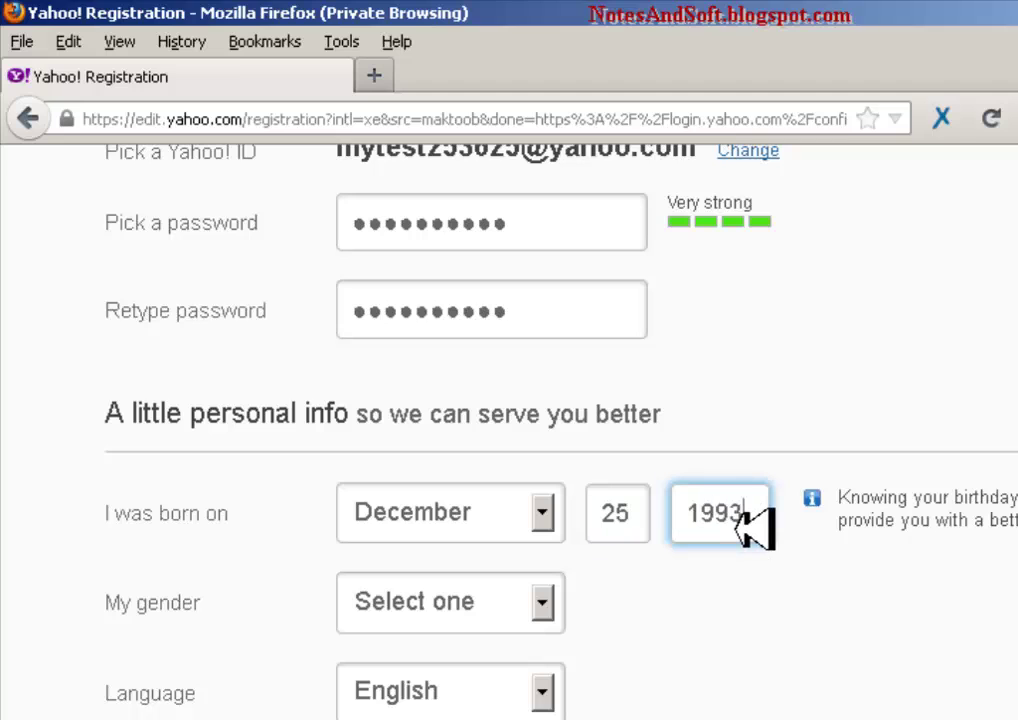
click(455, 603)
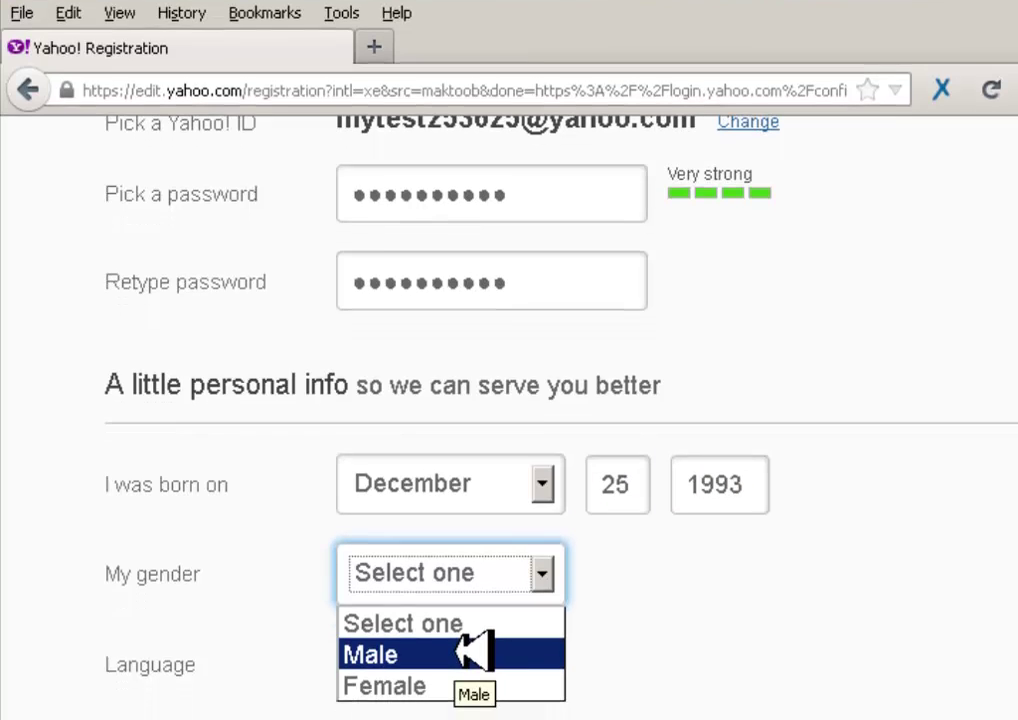
click(473, 661)
- Keep English and Saudi Arabia, leave recovery phone and email empty, and submit with Create my account
click(474, 465)
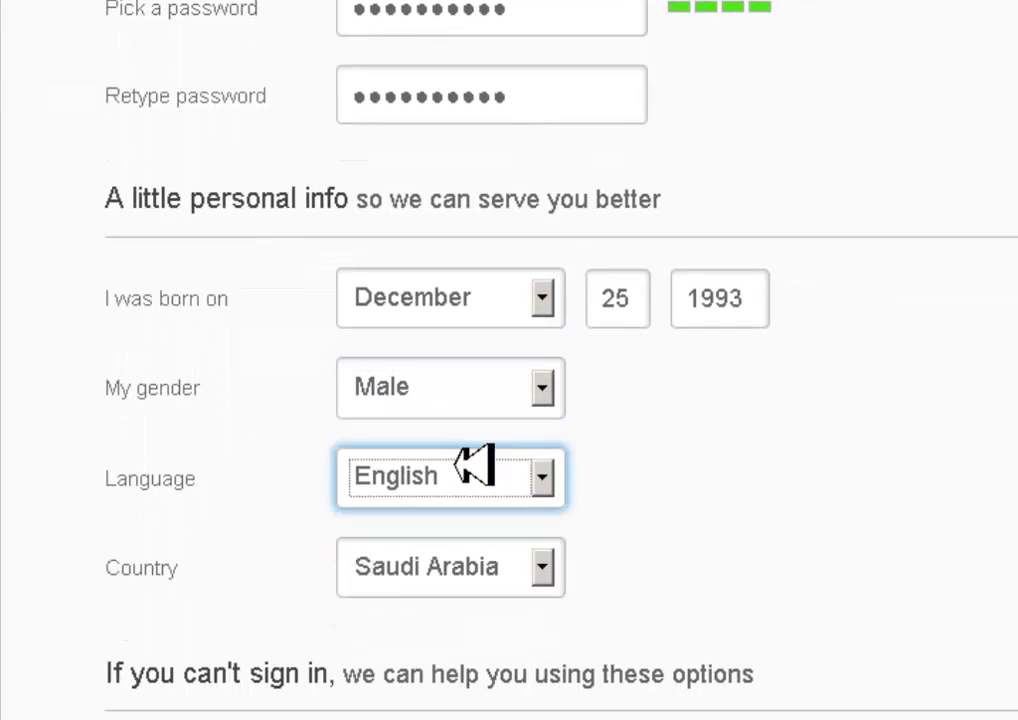
click(440, 589)
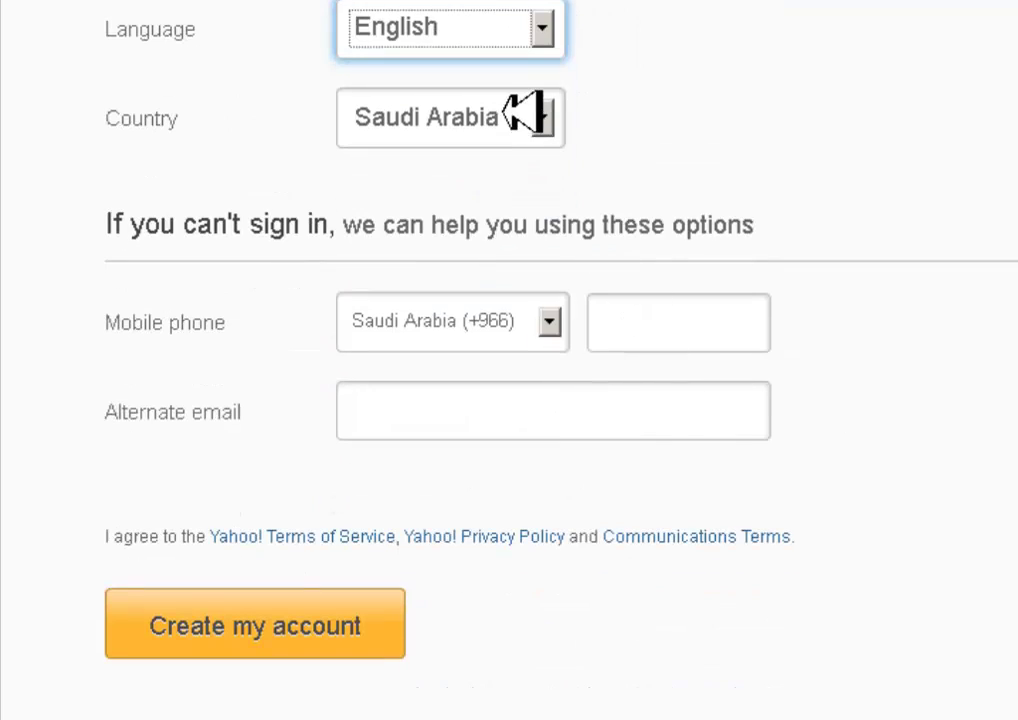
click(633, 320)
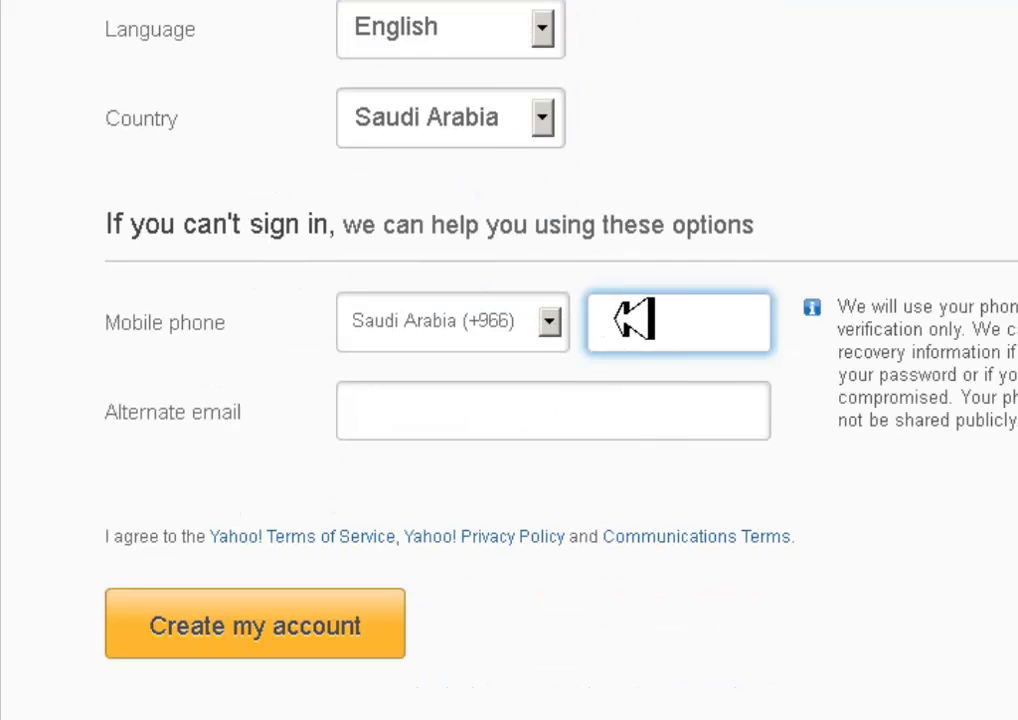
click(593, 402)
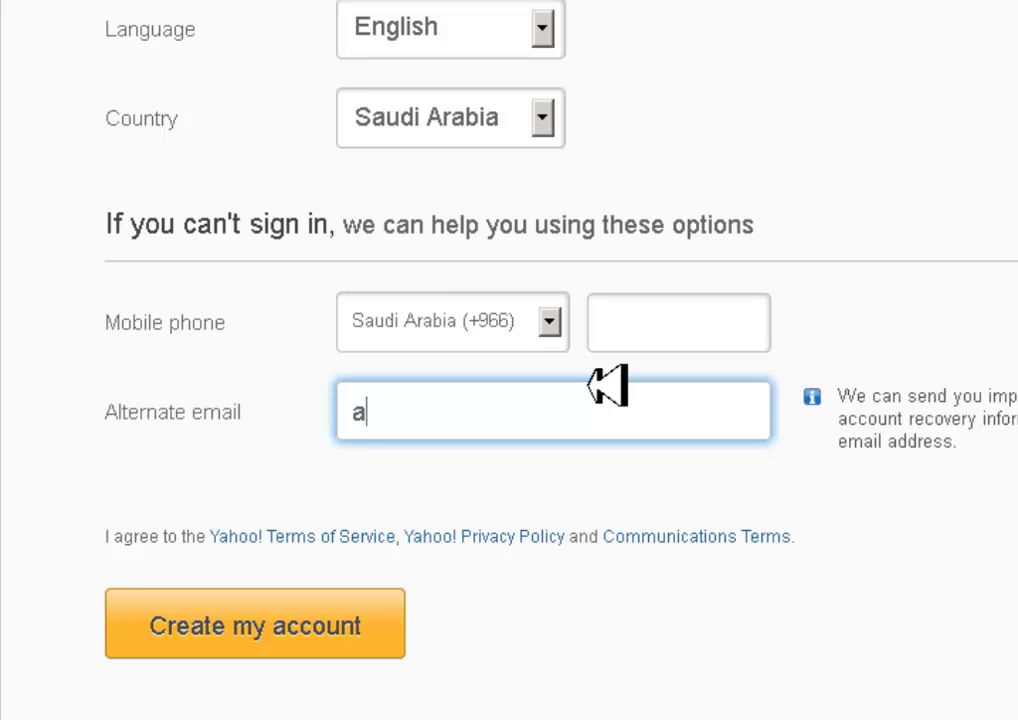
click(354, 622)
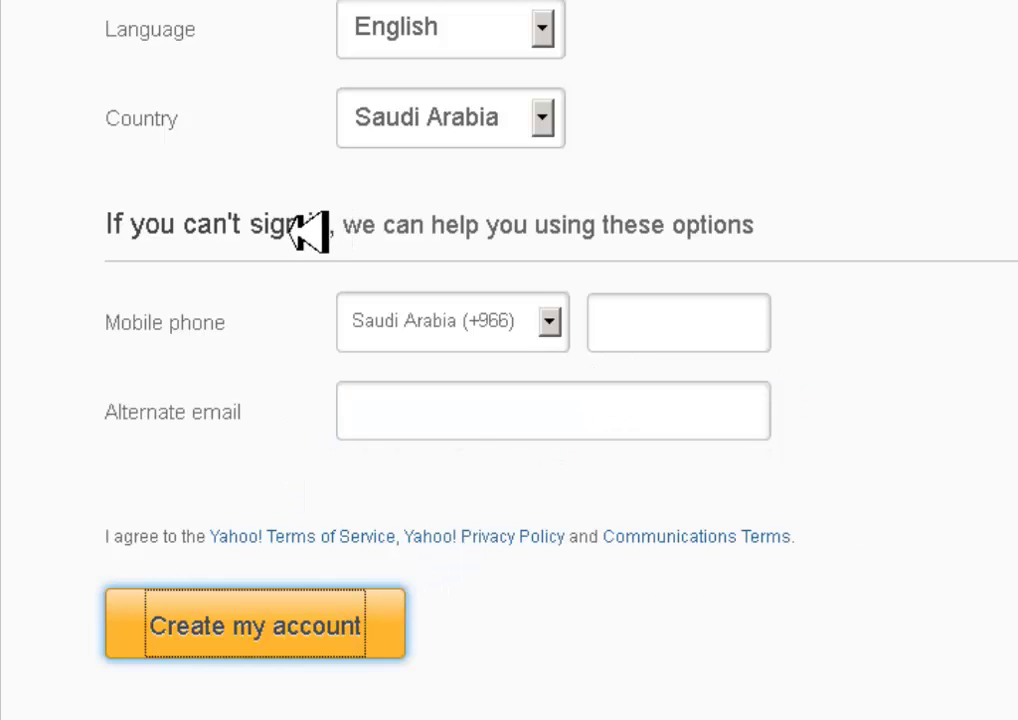
click(322, 226)
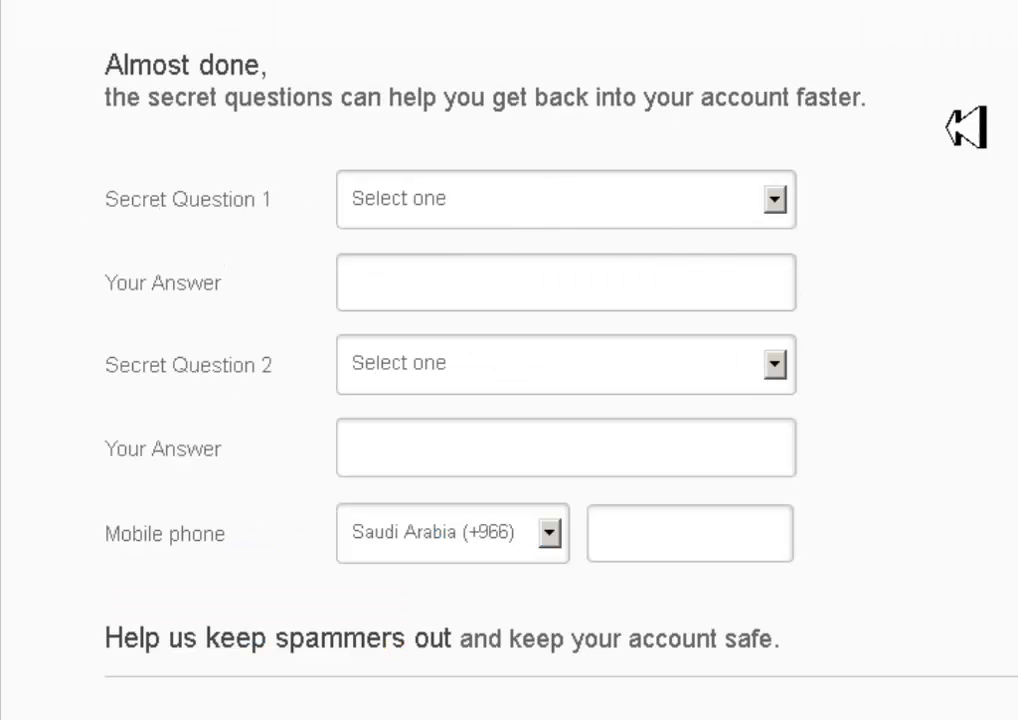
- Pick the study-abroad city as the first secret question and type its answer
scroll(509, 360, down, 3)
scroll(509, 360, up, 3)
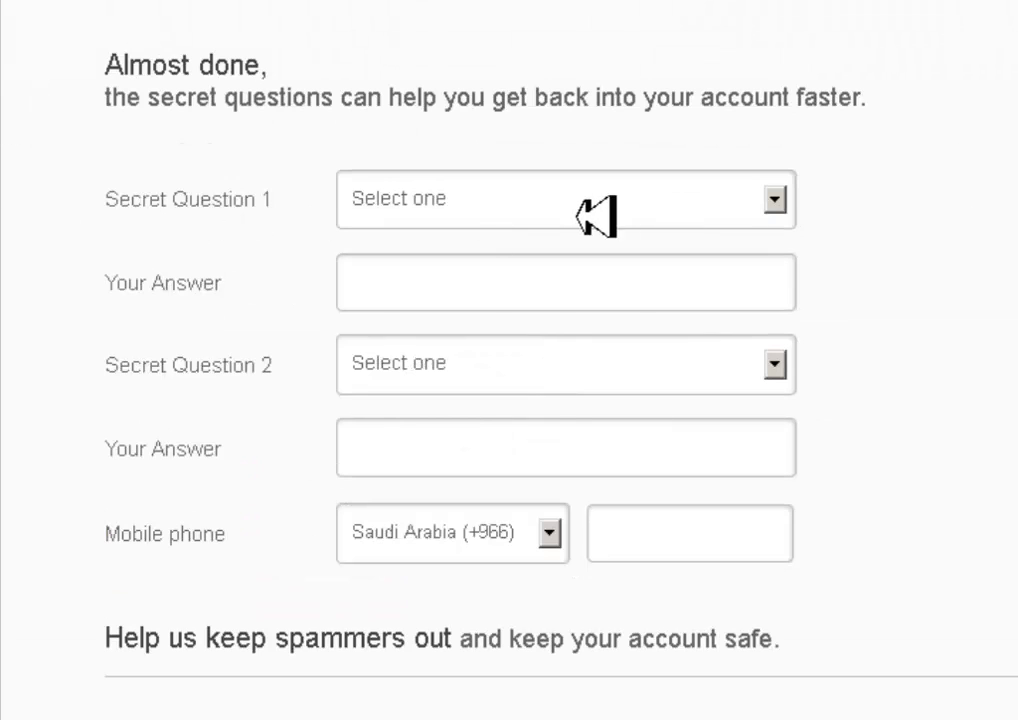
click(583, 205)
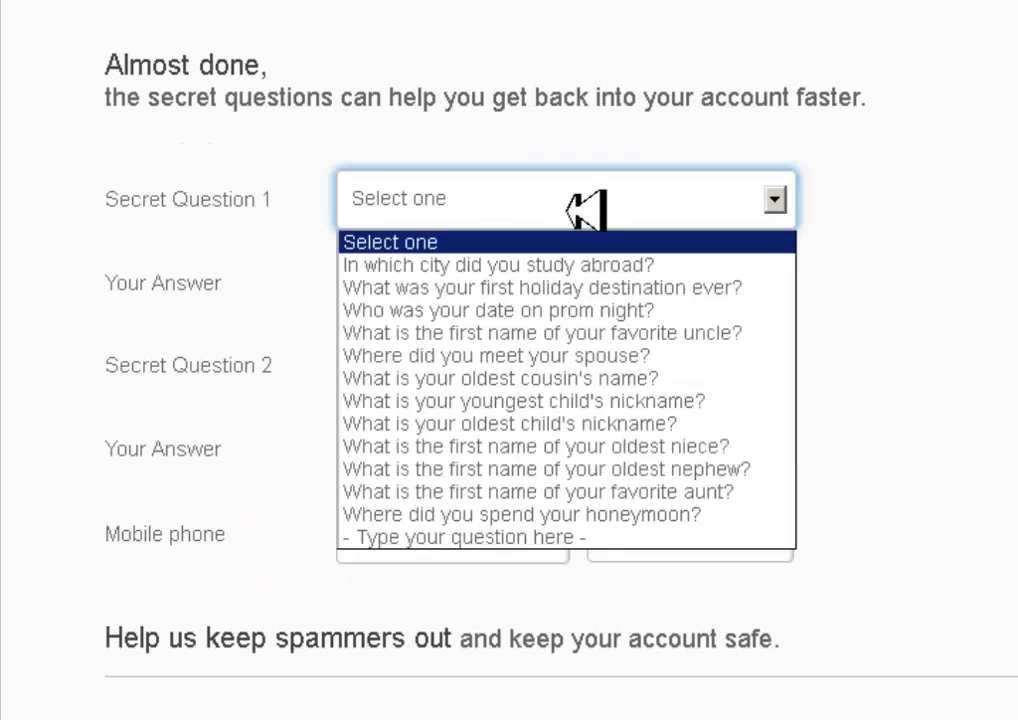
click(596, 266)
click(596, 268)
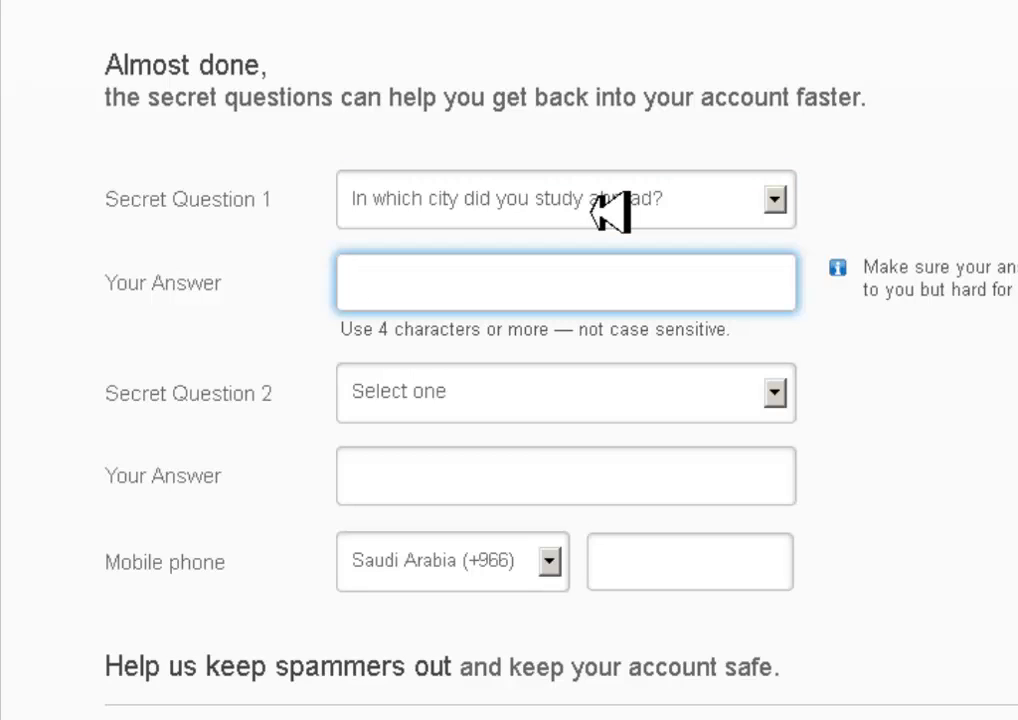
text(Makkah)
key(Tab)
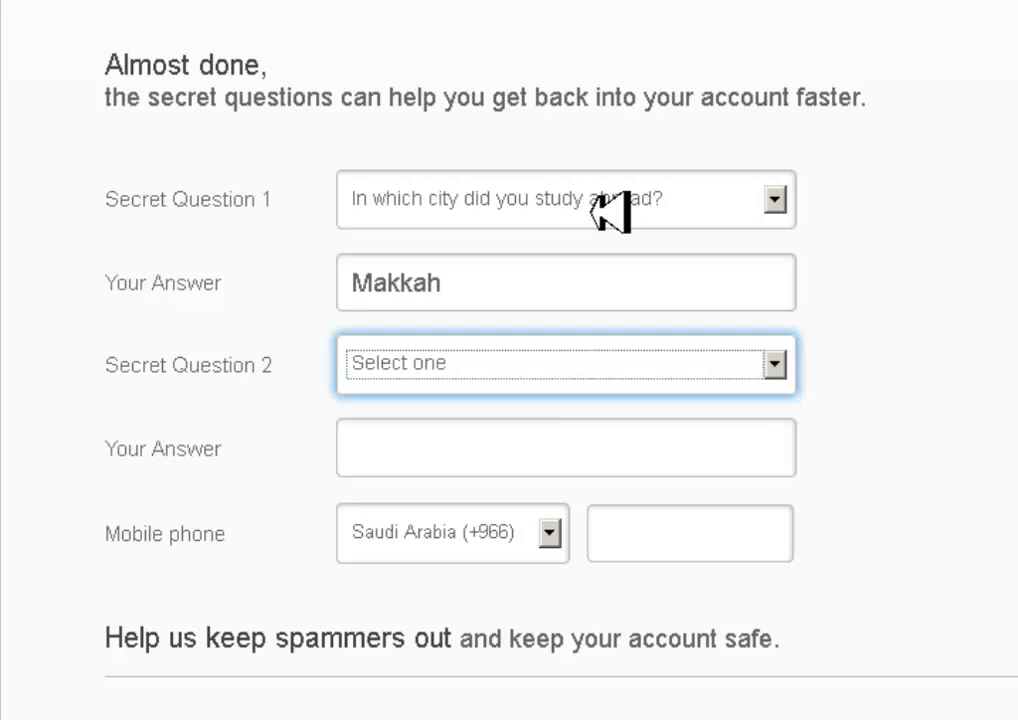
- Pick the very-first best friend as the second secret question, answer it, and start on the anti-spam code
click(588, 363)
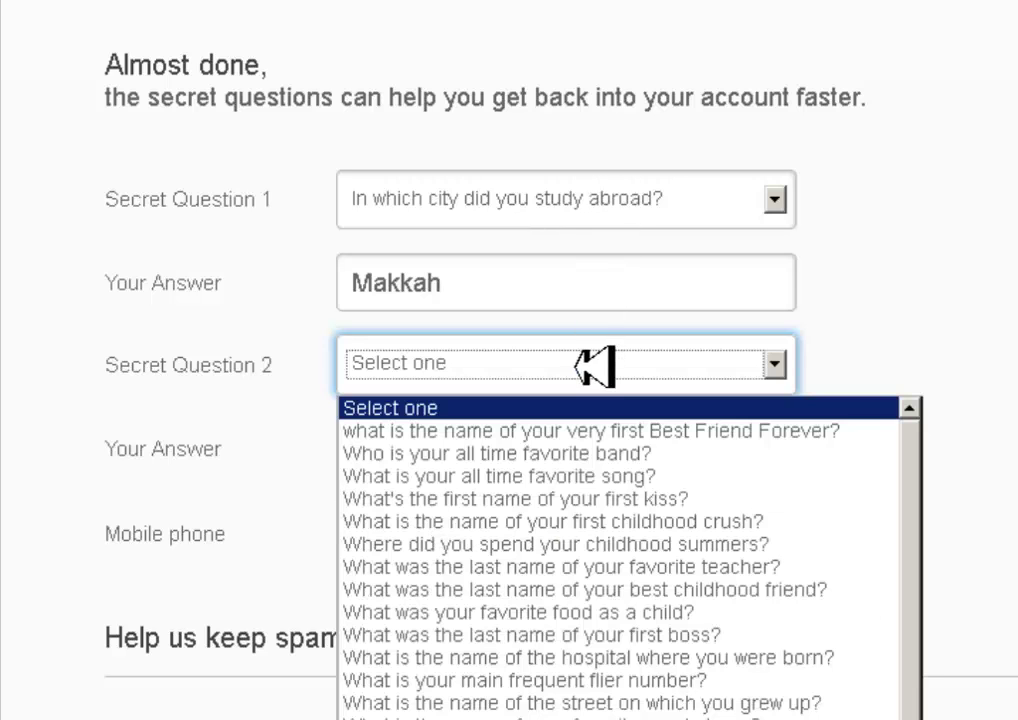
click(607, 432)
click(548, 452)
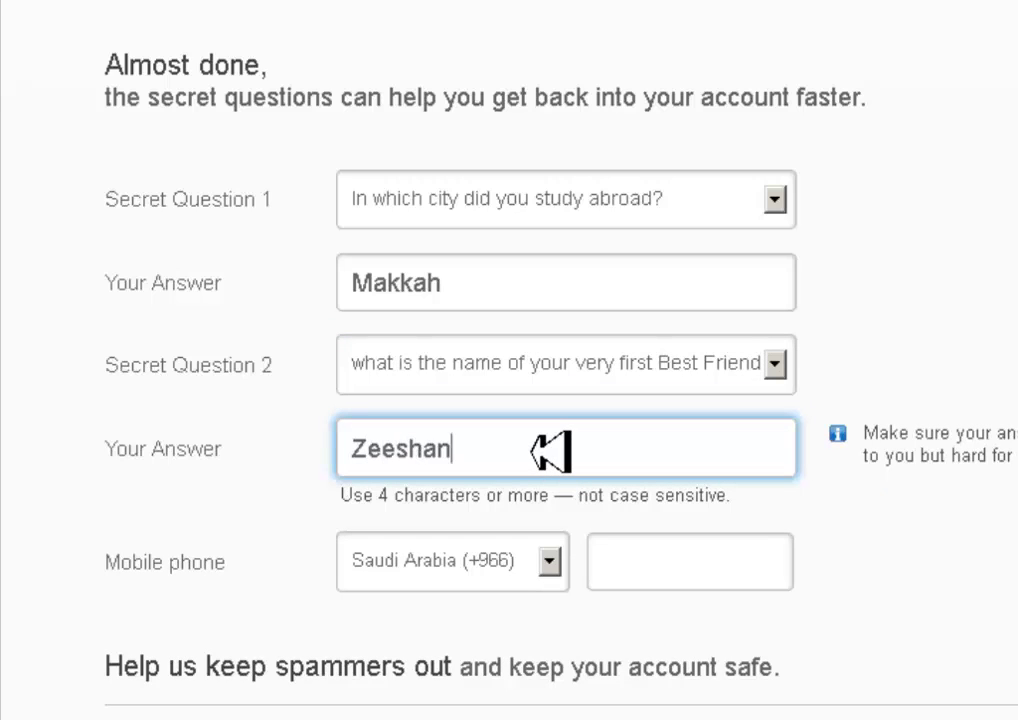
click(698, 545)
scroll(1000, 518, down, 3)
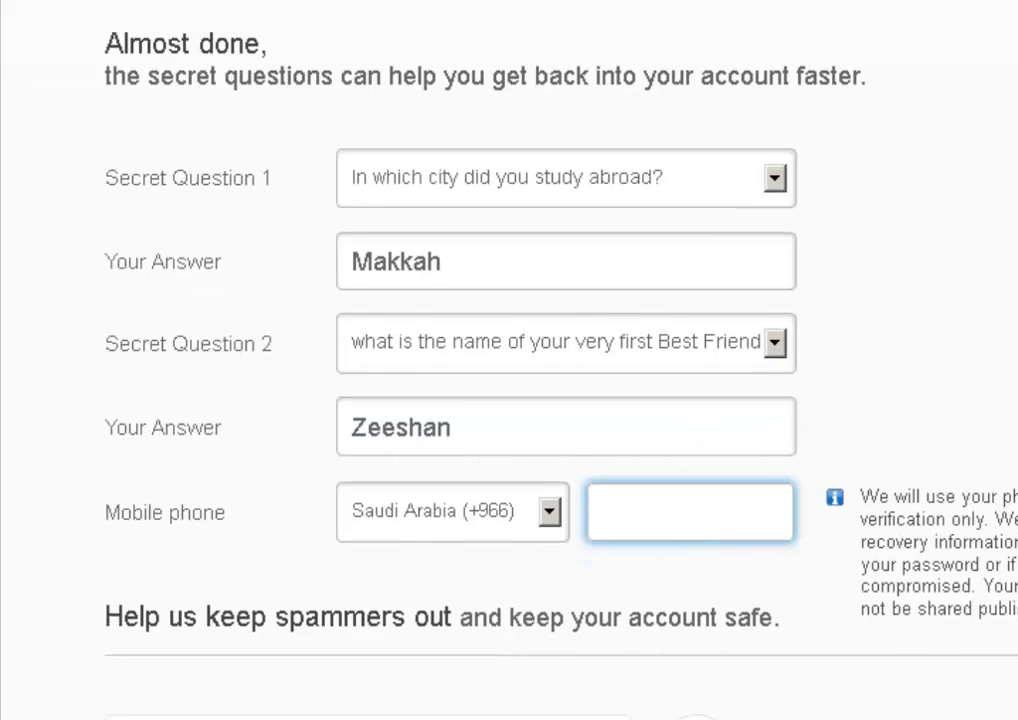
scroll(446, 400, down, 1)
click(405, 630)
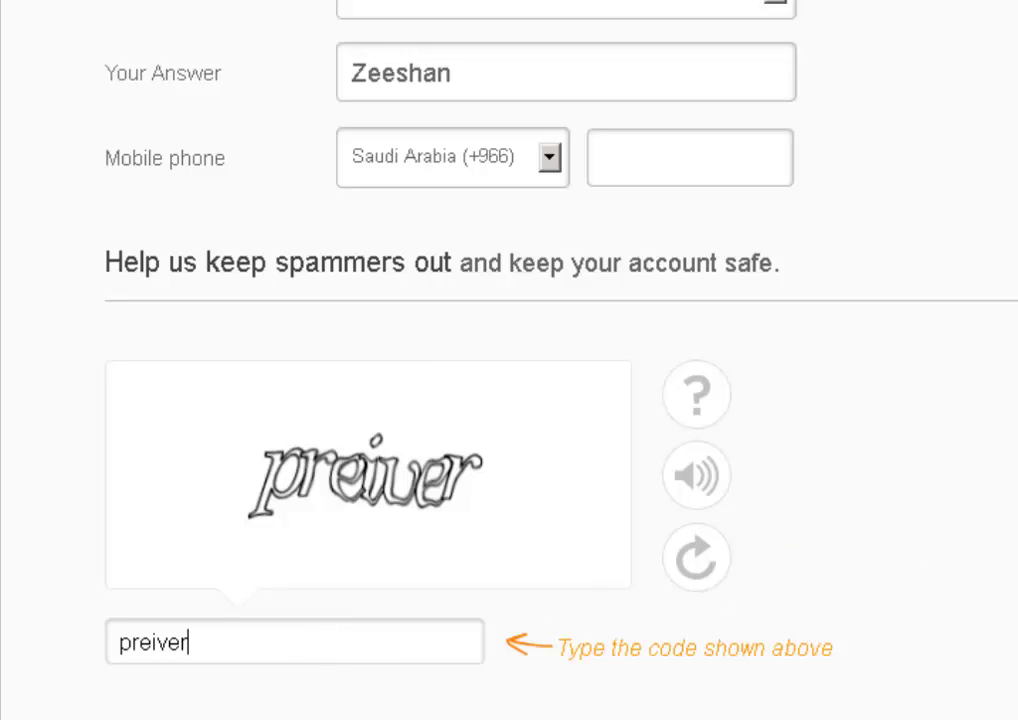
- Fill in the required mobile number and the anti-spam code, then resubmit the registration
scroll(495, 568, down, 2)
click(210, 598)
click(682, 545)
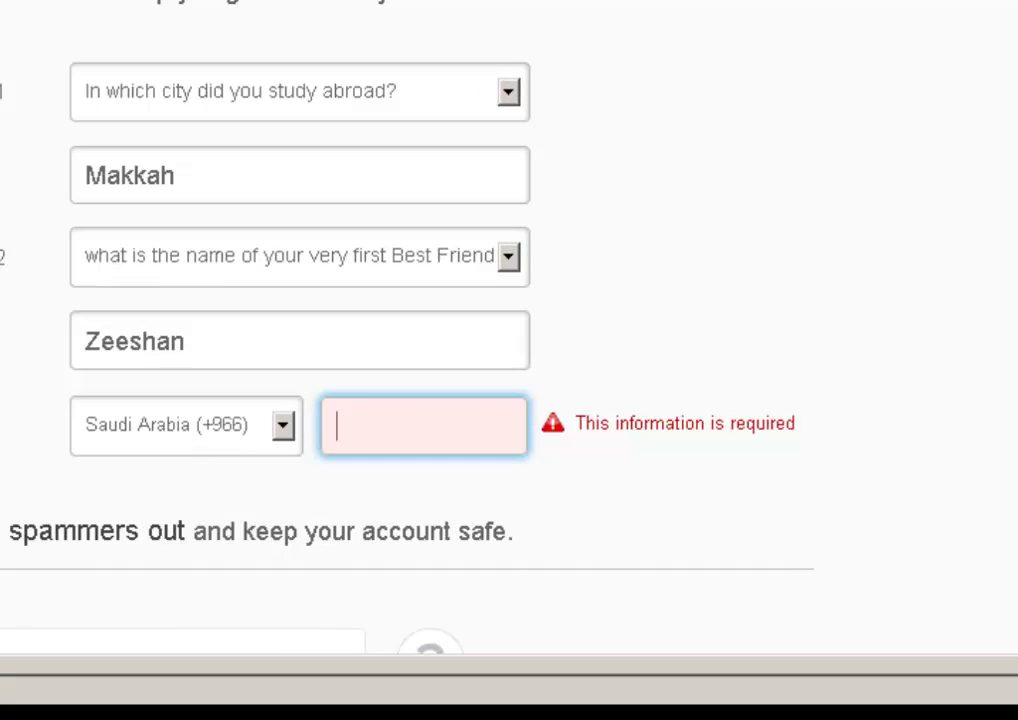
key(alt+Tab)
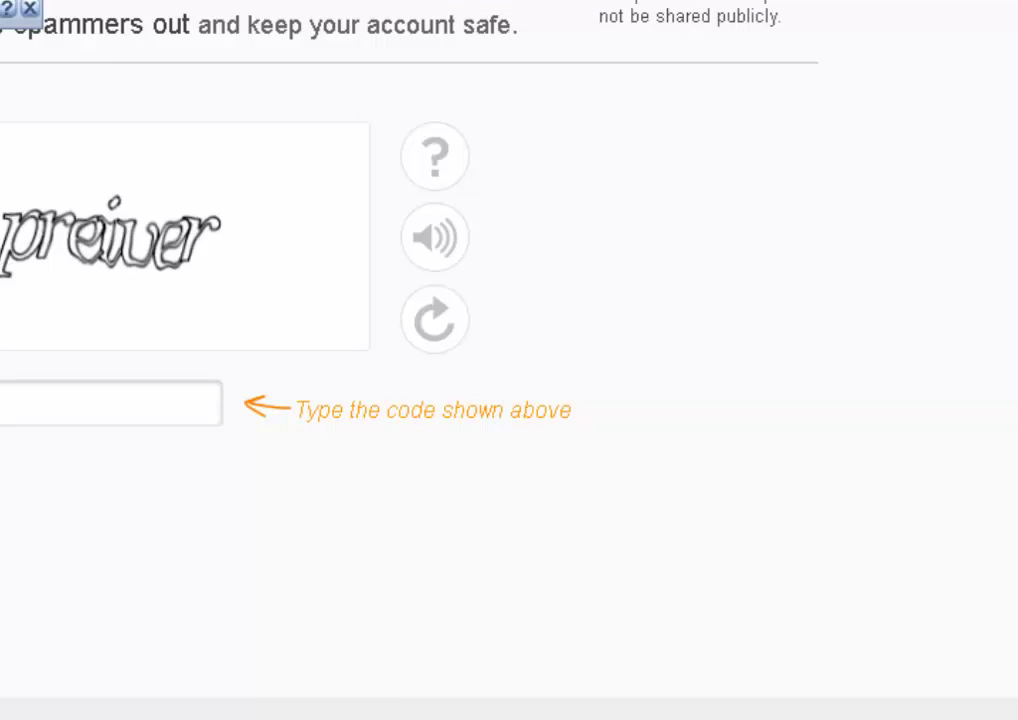
text(preiver)
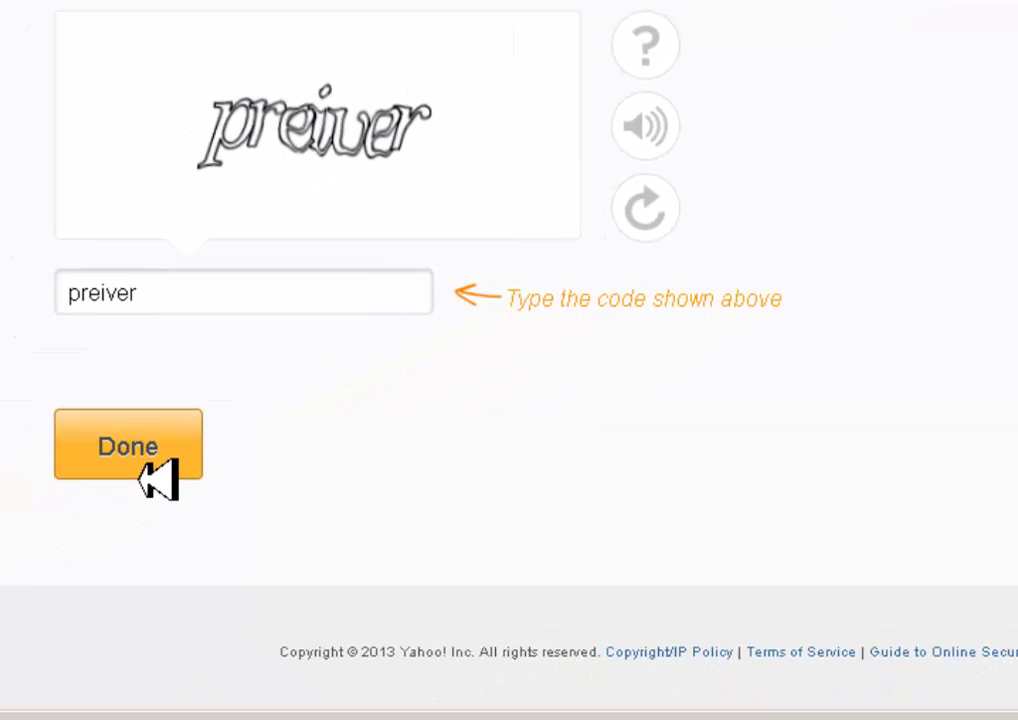
click(152, 478)
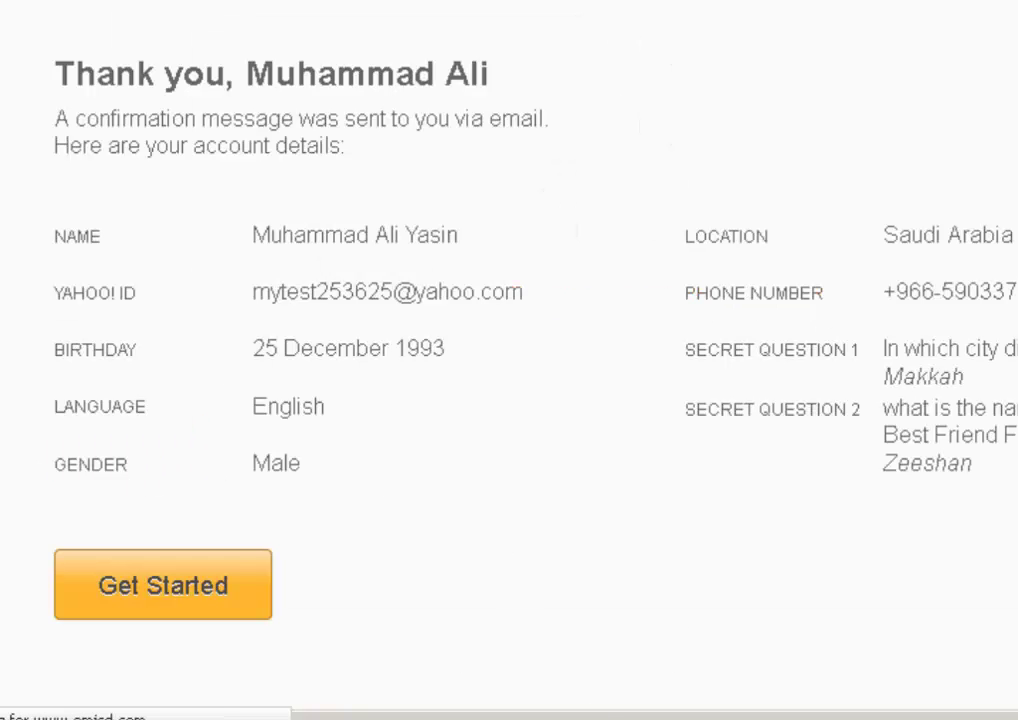
- Continue past the Thank you account summary with Get Started
scroll(509, 360, down, 3)
scroll(509, 360, up, 3)
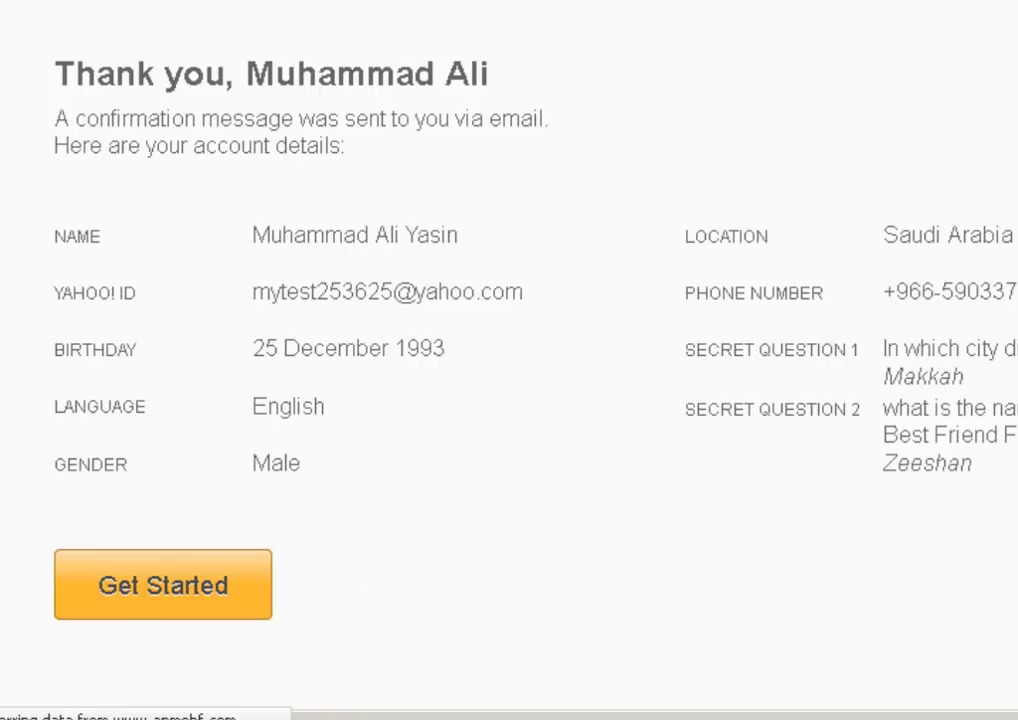
scroll(627, 486, down, 2)
click(245, 504)
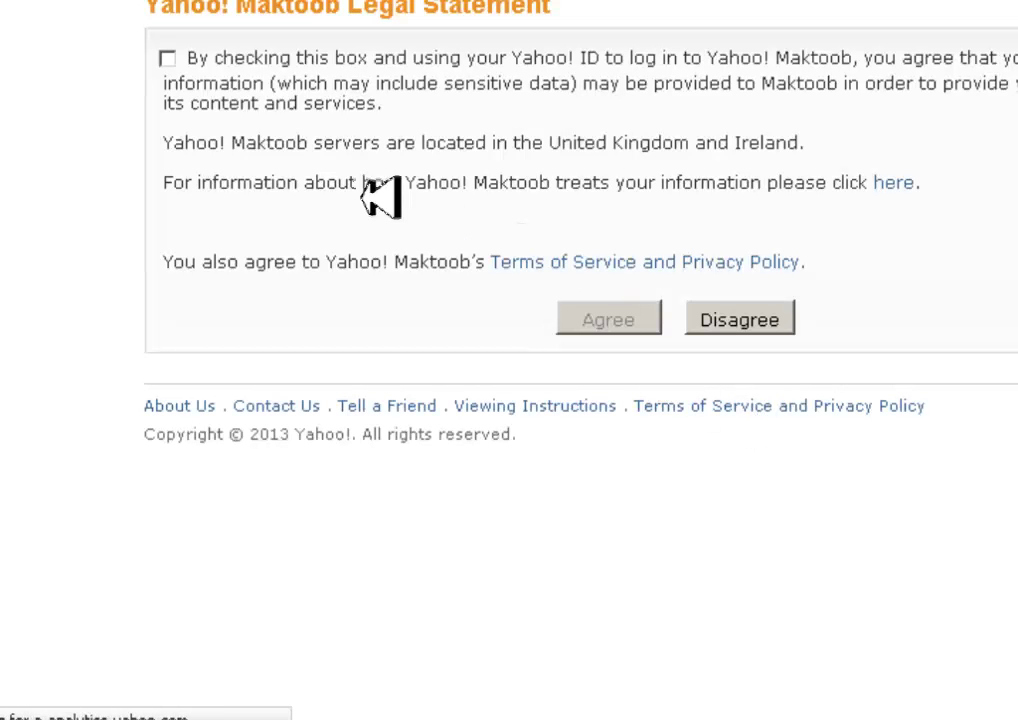
- Tick the data-sharing consent, agree to the legal statement, and proceed without linking a Maktoob account
click(178, 58)
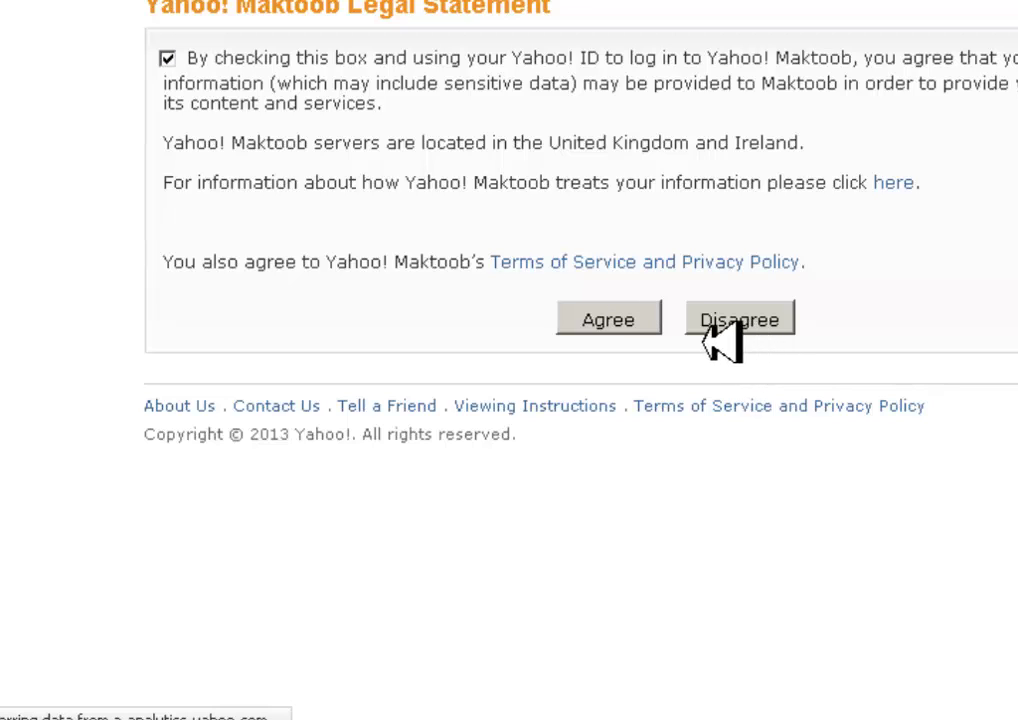
click(643, 325)
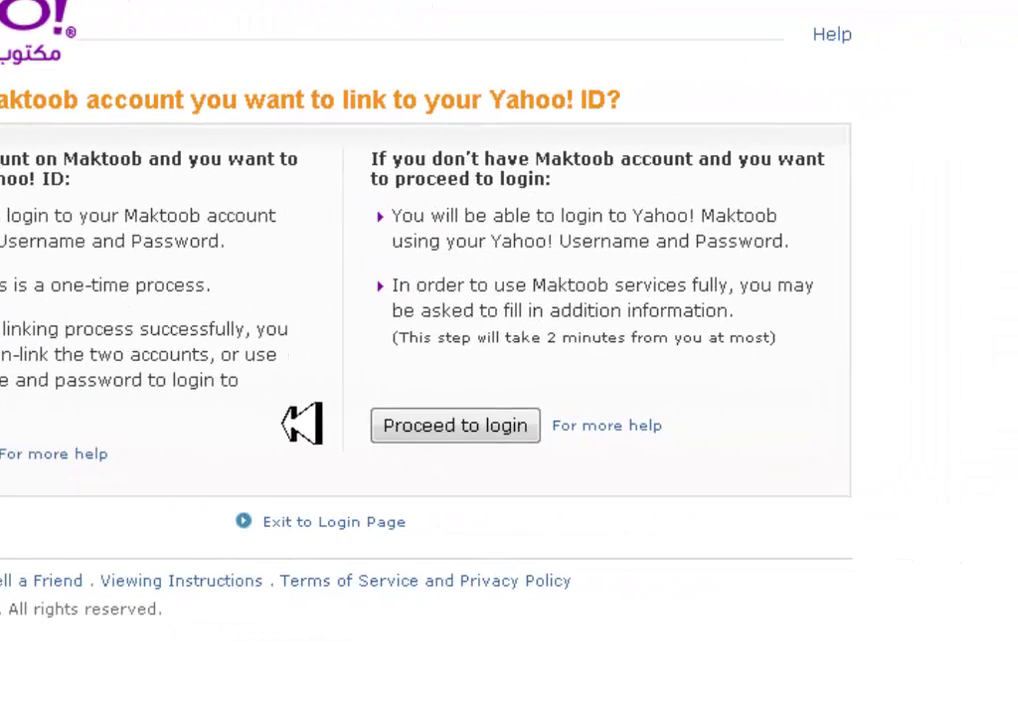
click(482, 428)
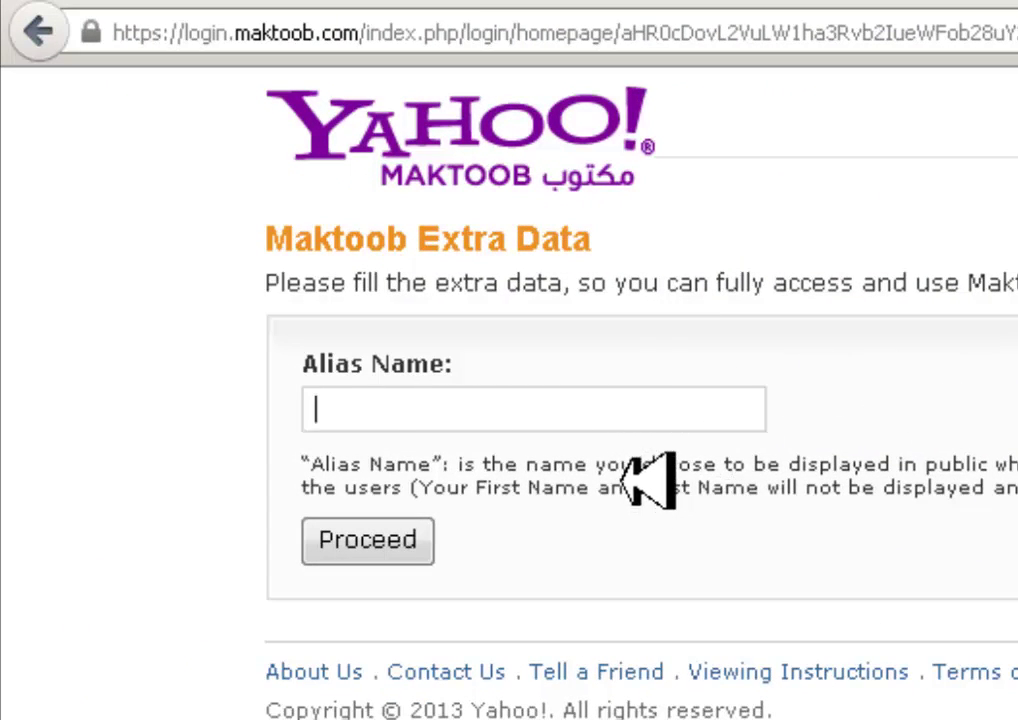
- Fill the Alias Name with the suggested name and submit it with Proceed
drag(643, 466, 1017, 464)
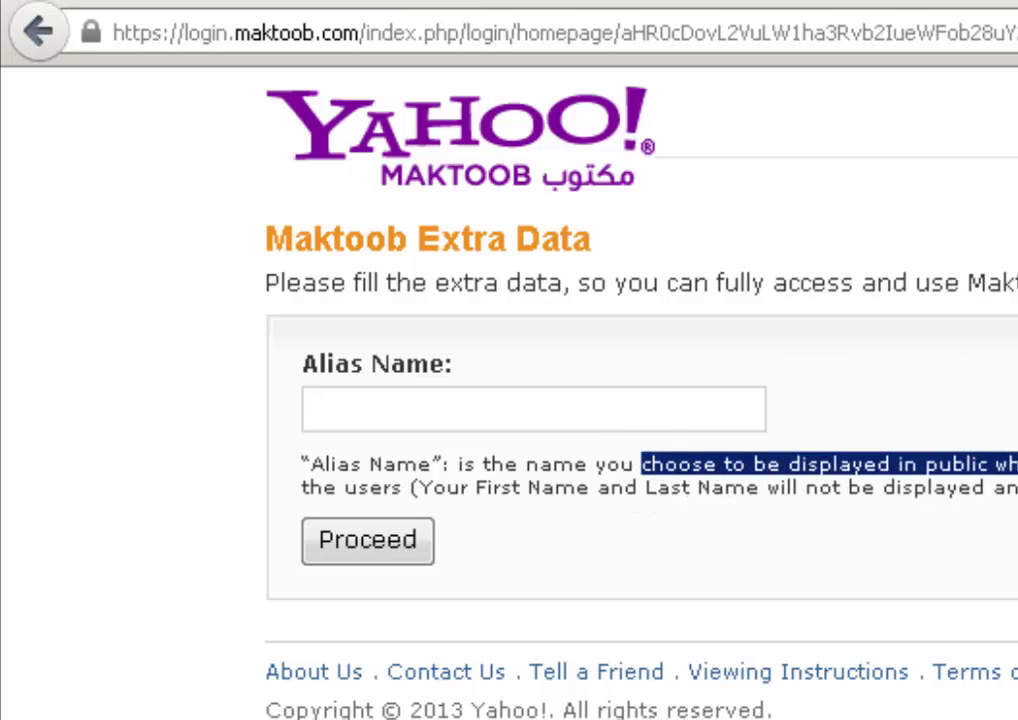
click(848, 461)
click(643, 410)
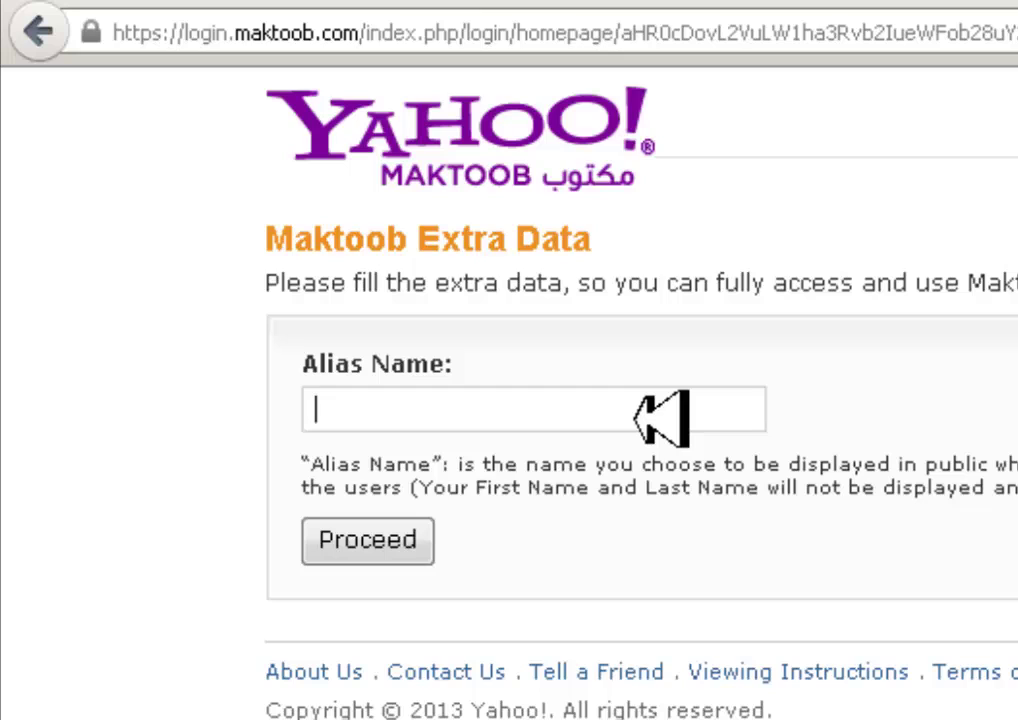
text(Mu)
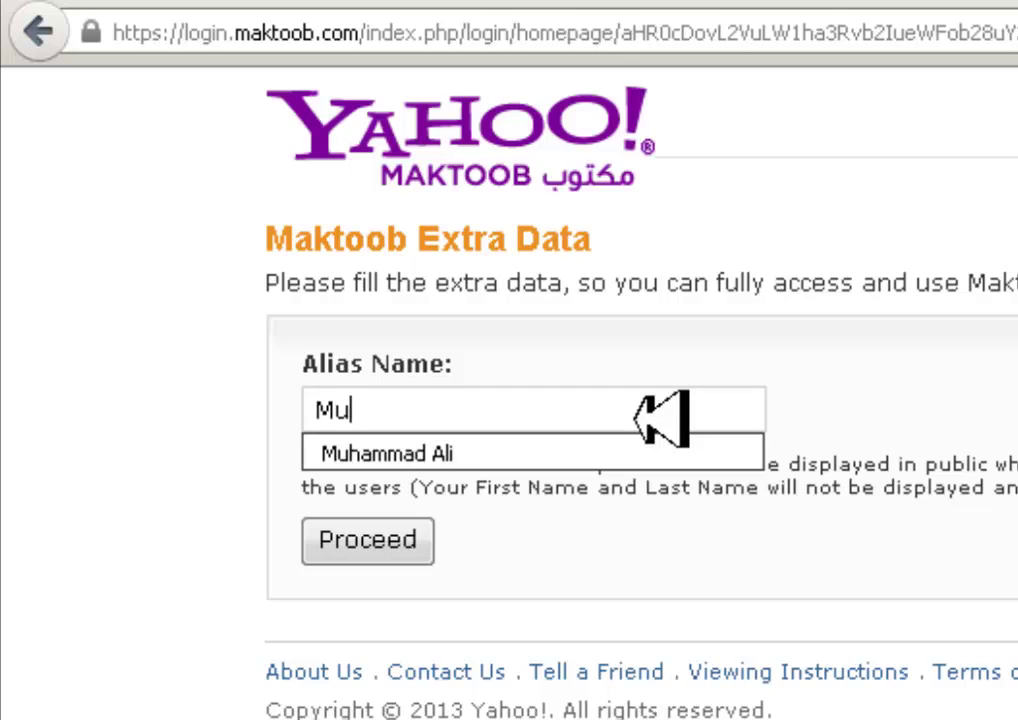
click(563, 445)
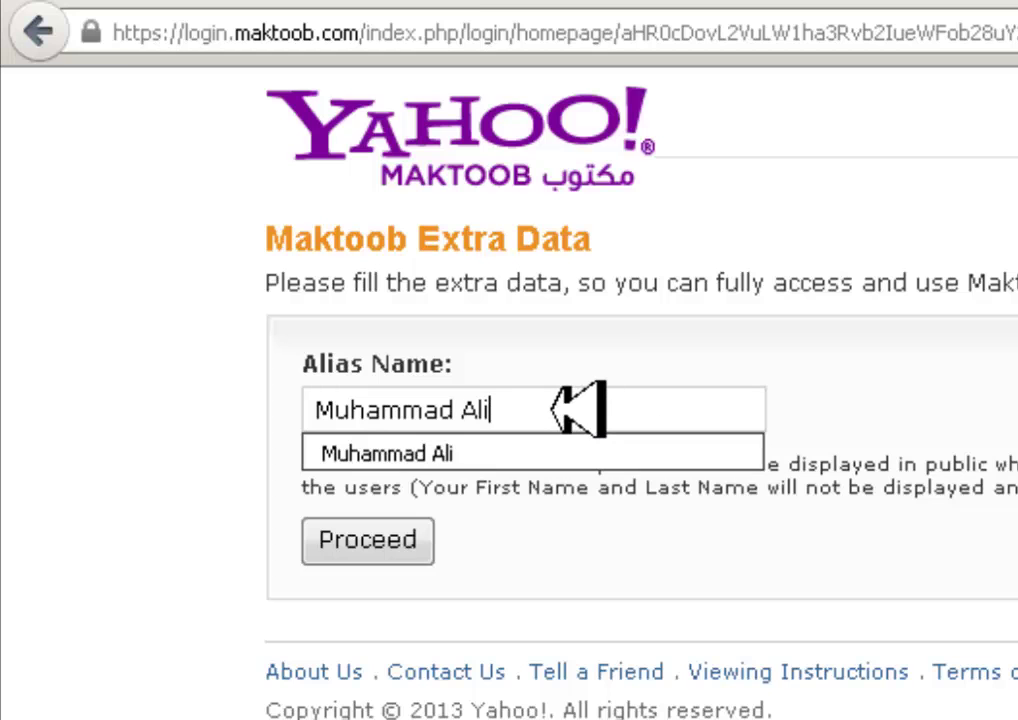
click(378, 525)
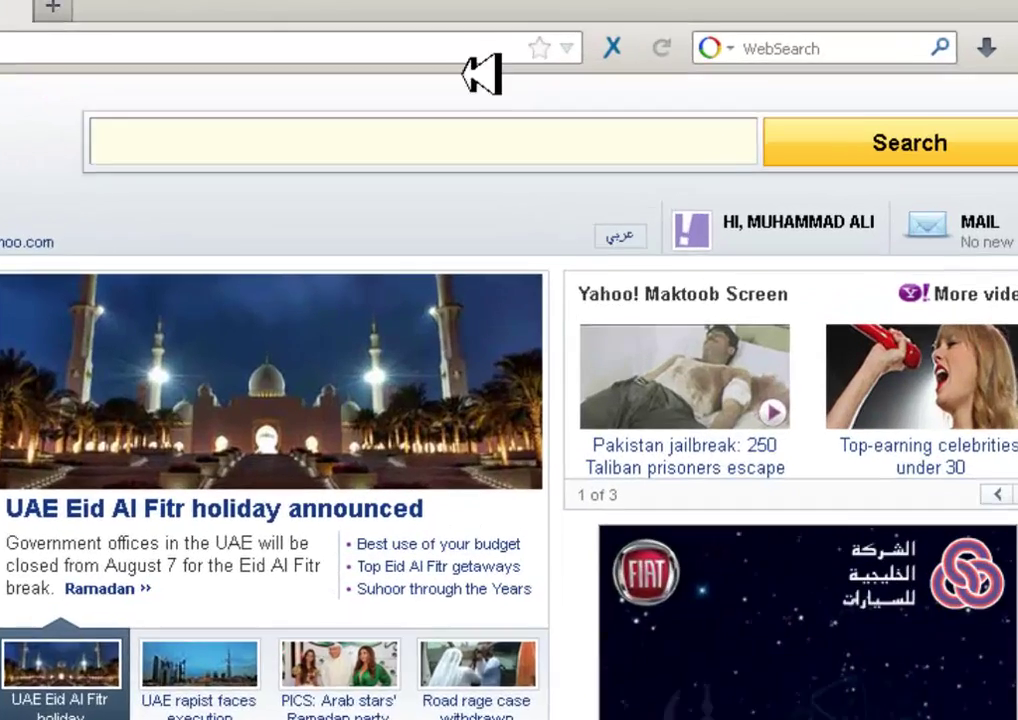
- Open the empty Yahoo Mail inbox via the Maktoob MAIL tile, then select the address bar
mouse_move(988, 216)
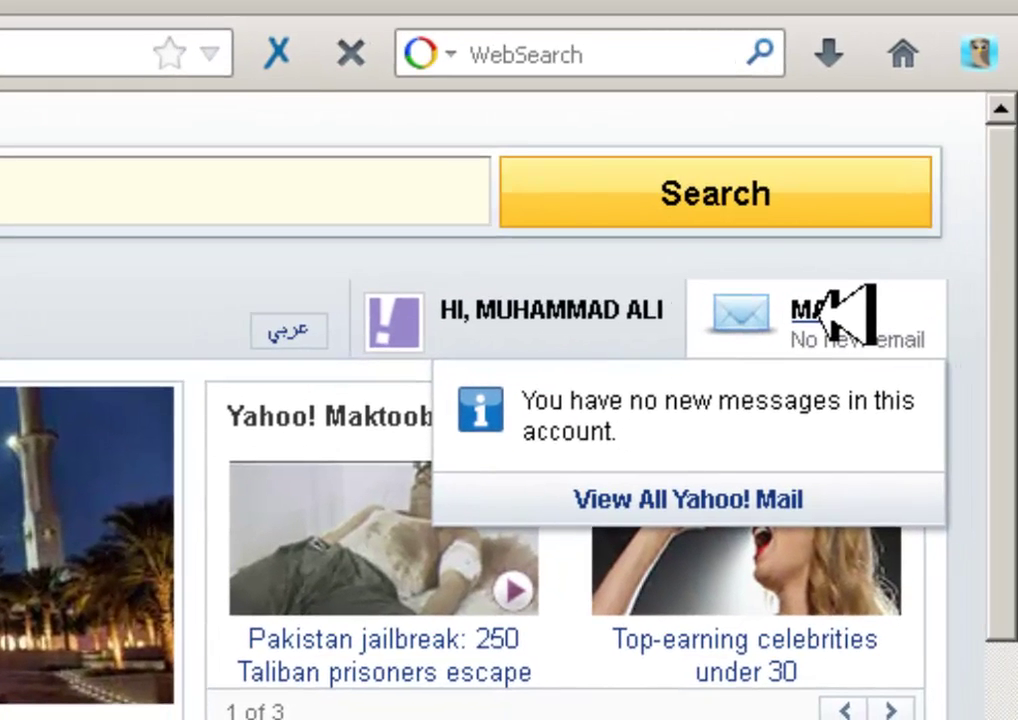
click(790, 285)
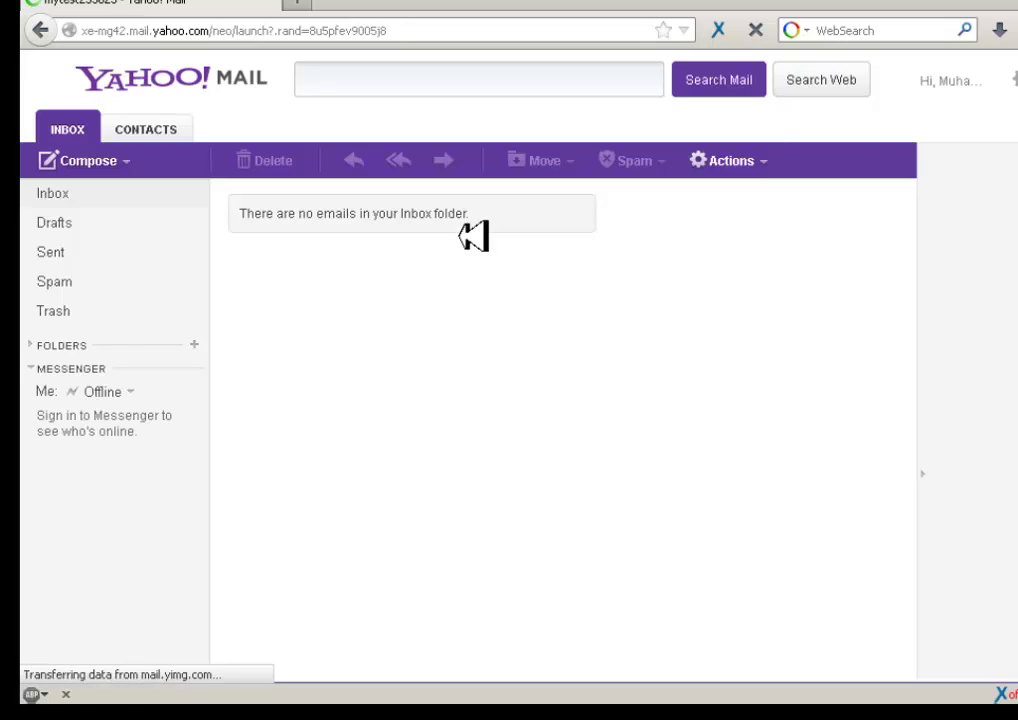
click(420, 32)
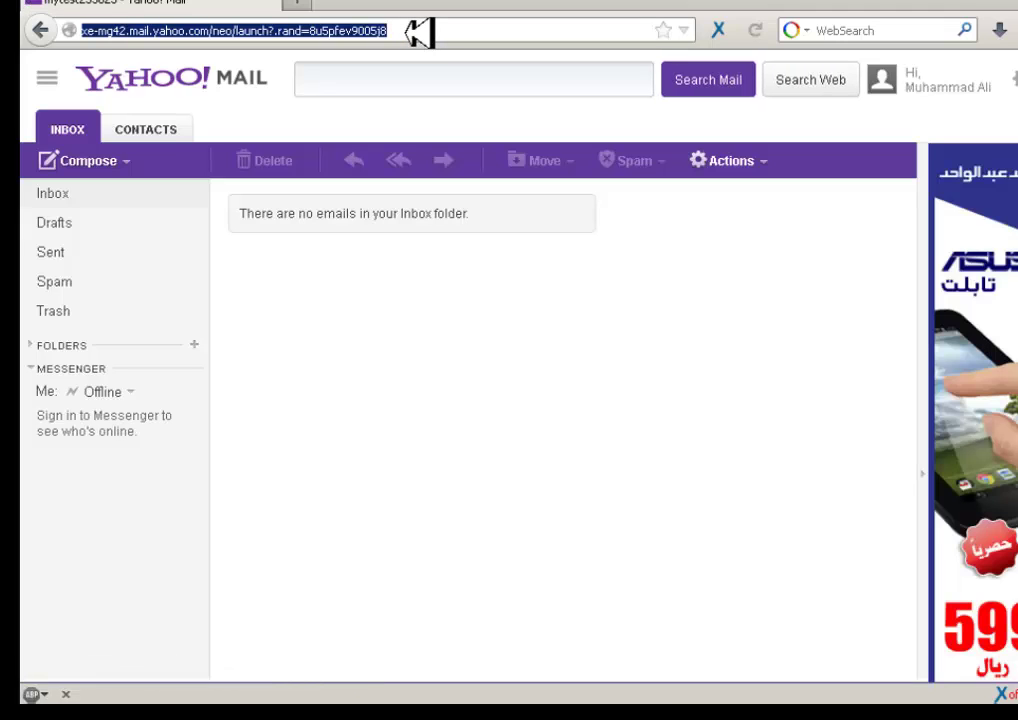
- Load notesandsoft.blogspot.com by typing 'notes' and accepting the autocomplete, then skim the homepage
text(notesandsoft.blogspot.com)
key(Return)
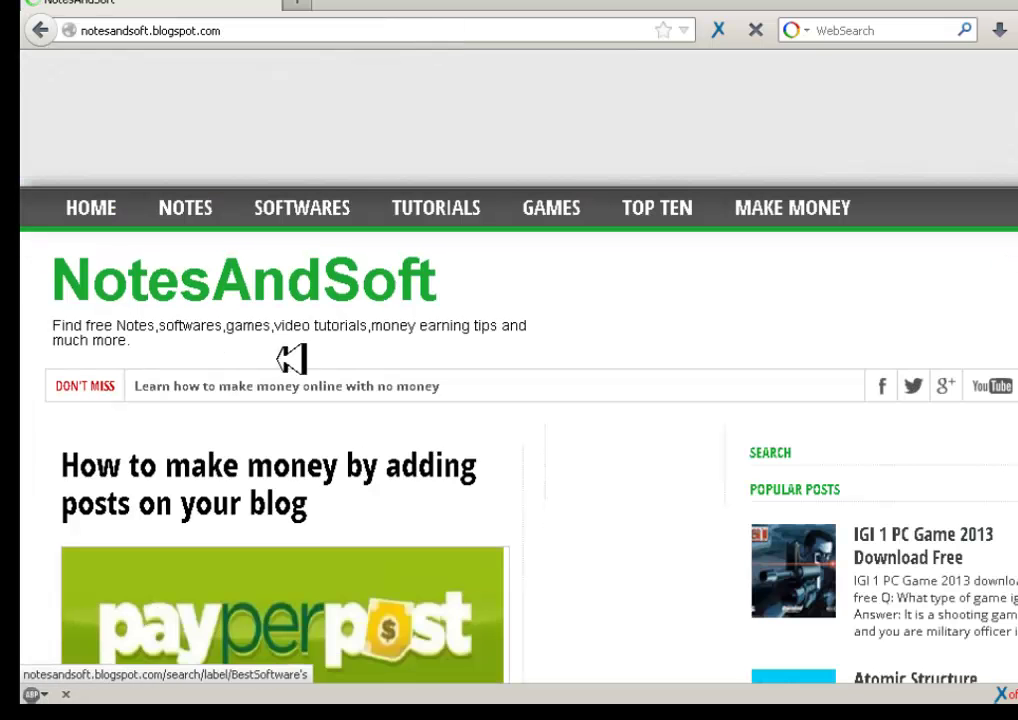
scroll(1003, 384, down, 15)
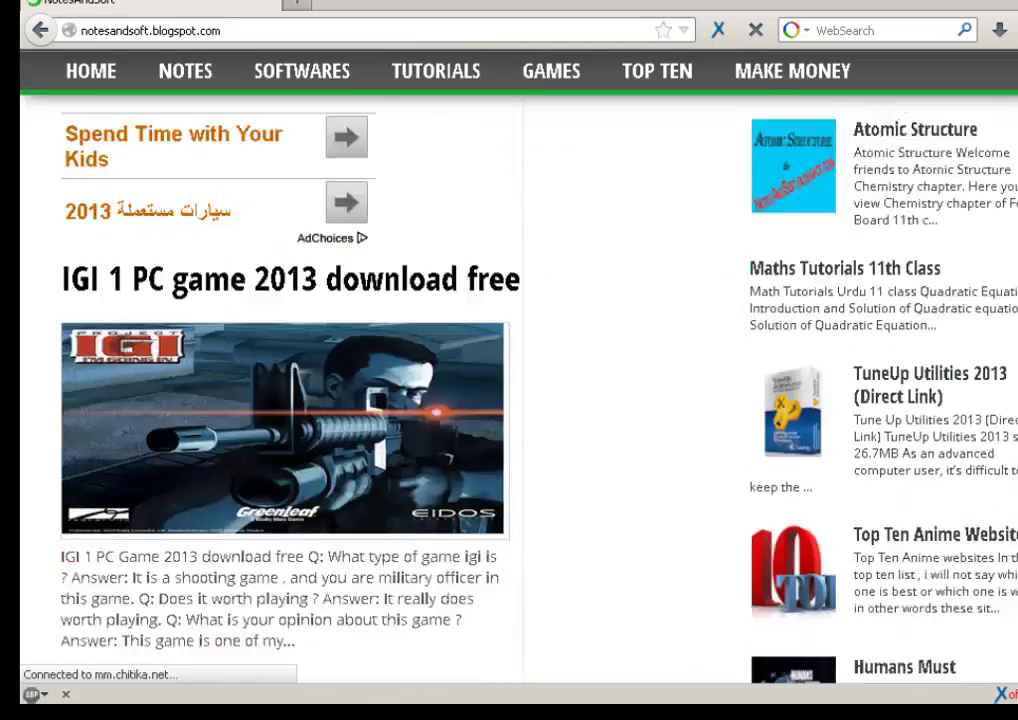
scroll(519, 400, up, 15)
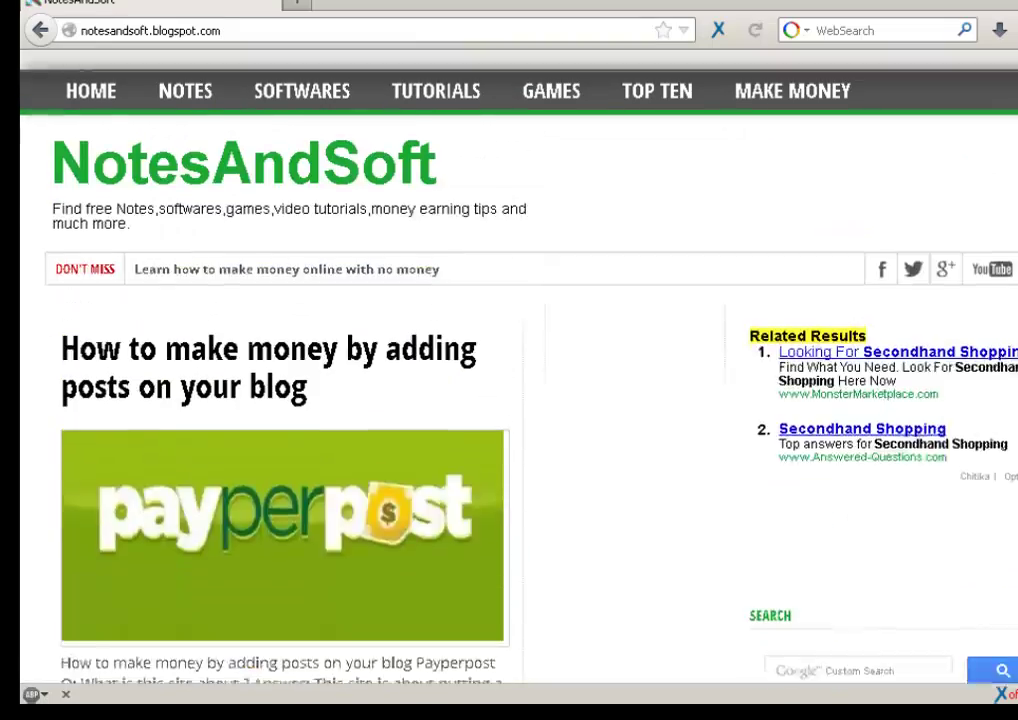